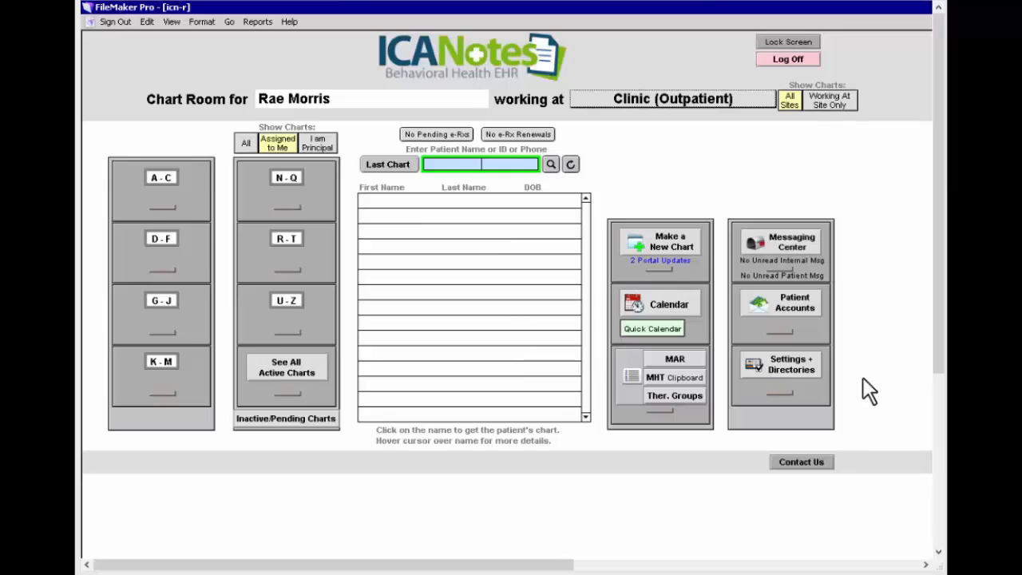
In Settings & Directories, mark the identity fields used by electronic billing as required or optional.
{"action": "left_click", "coordinate": [793, 363]}
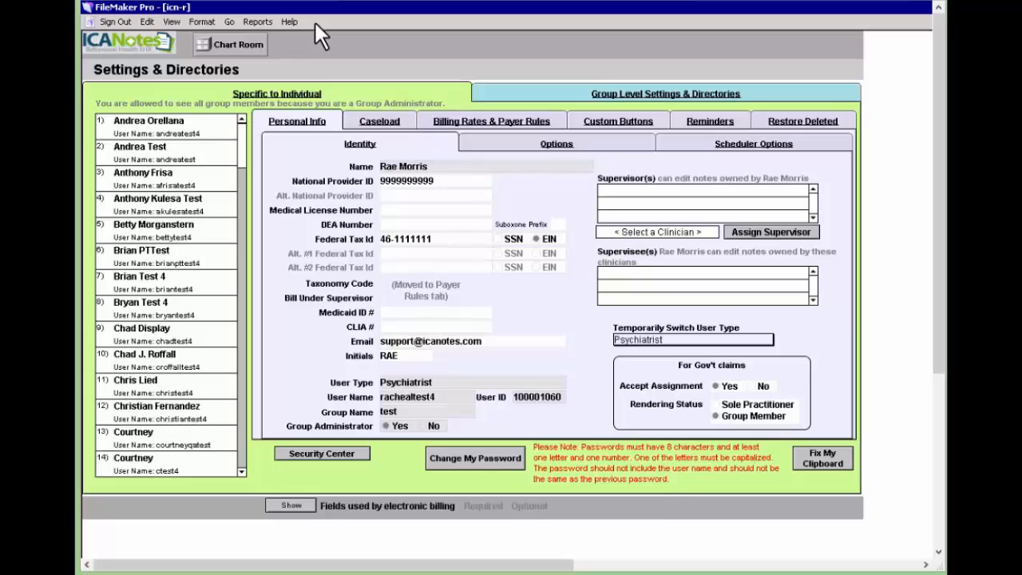
{"action": "left_click", "coordinate": [292, 511]}
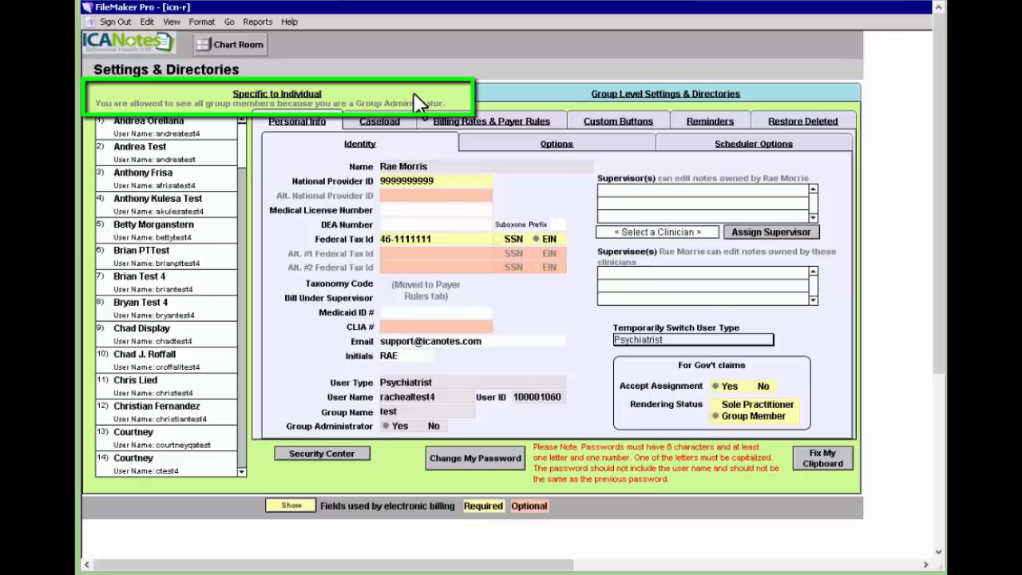
In group-level settings, show the Clinic (Outpatient) letterhead and fill its address from the facility address.
{"action": "left_click", "coordinate": [544, 90]}
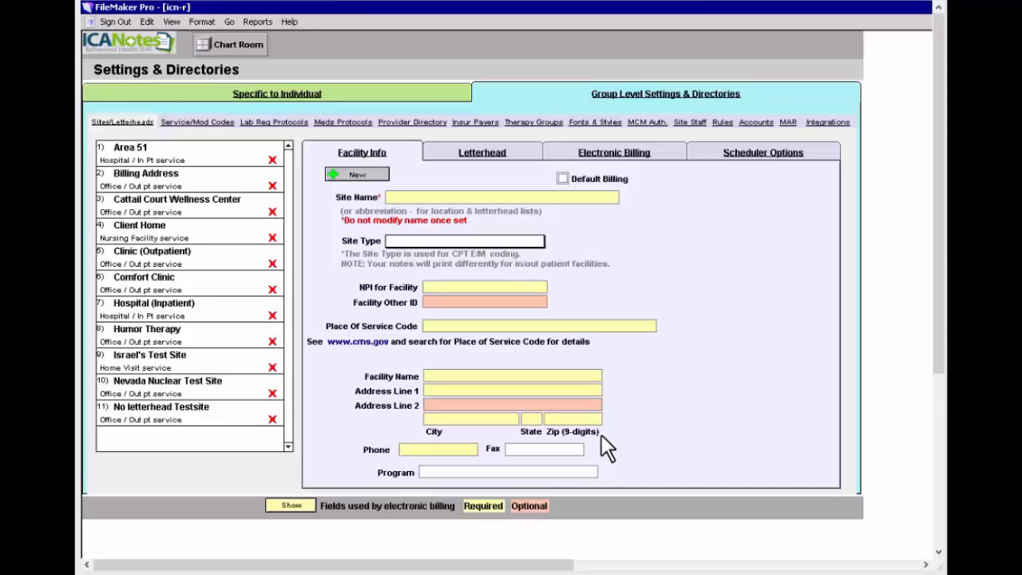
{"action": "left_click", "coordinate": [143, 281]}
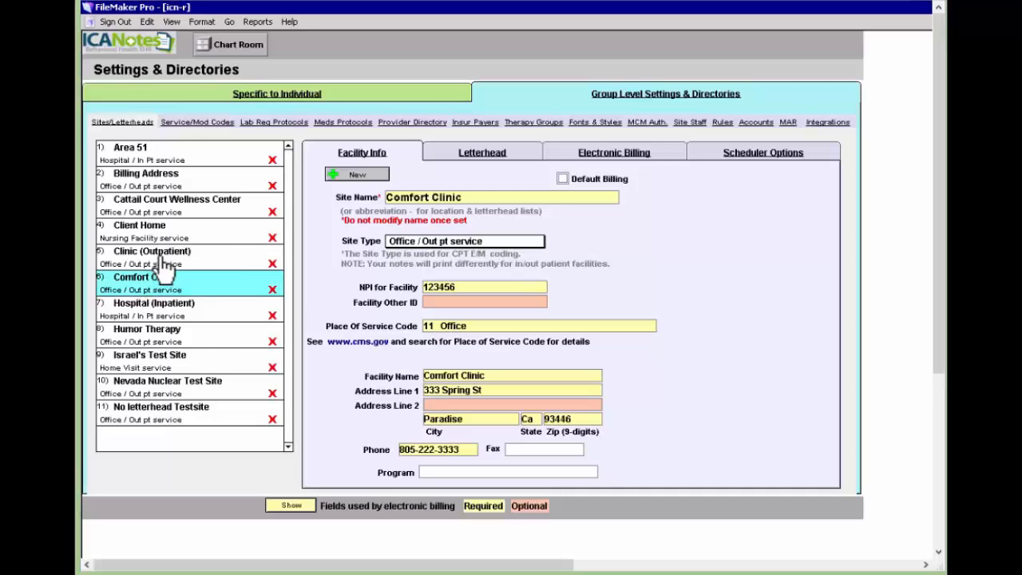
{"action": "left_click", "coordinate": [162, 260]}
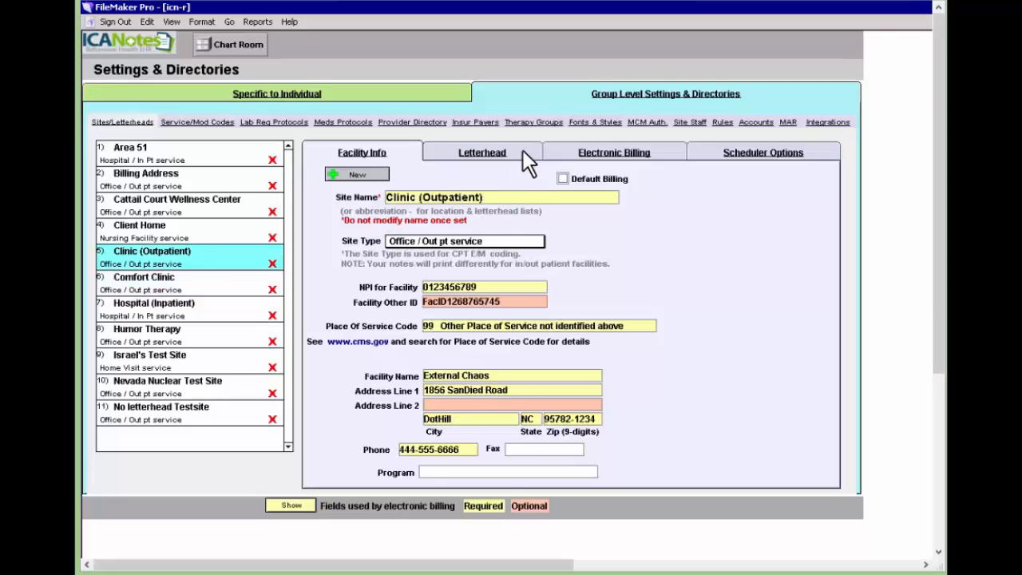
{"action": "left_click", "coordinate": [523, 152]}
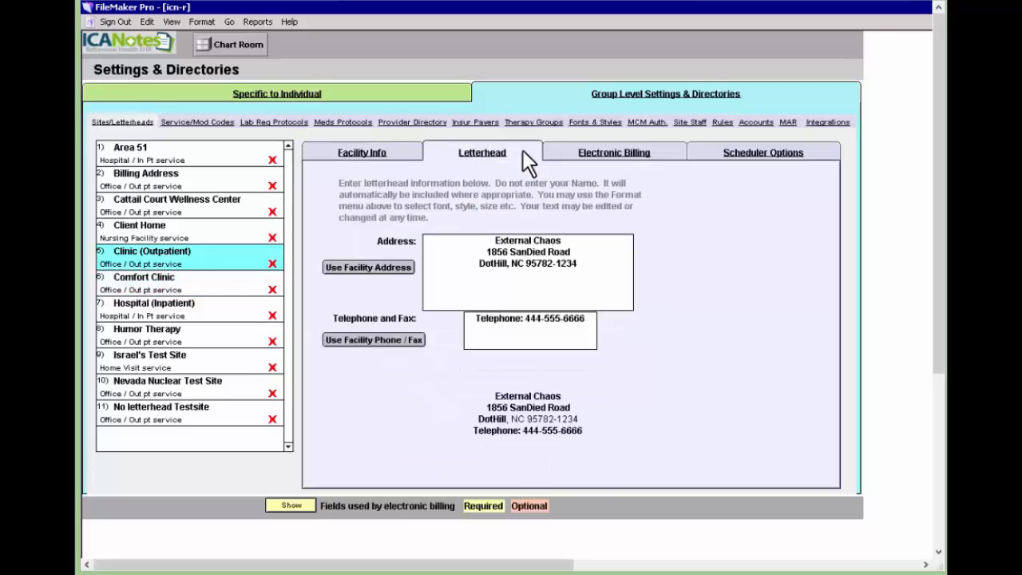
{"action": "left_click", "coordinate": [373, 269]}
Fill Clinic (Outpatient)'s electronic-billing address from the facility and set Billing Address to Clinic (Outpatient).
{"action": "left_click", "coordinate": [659, 153]}
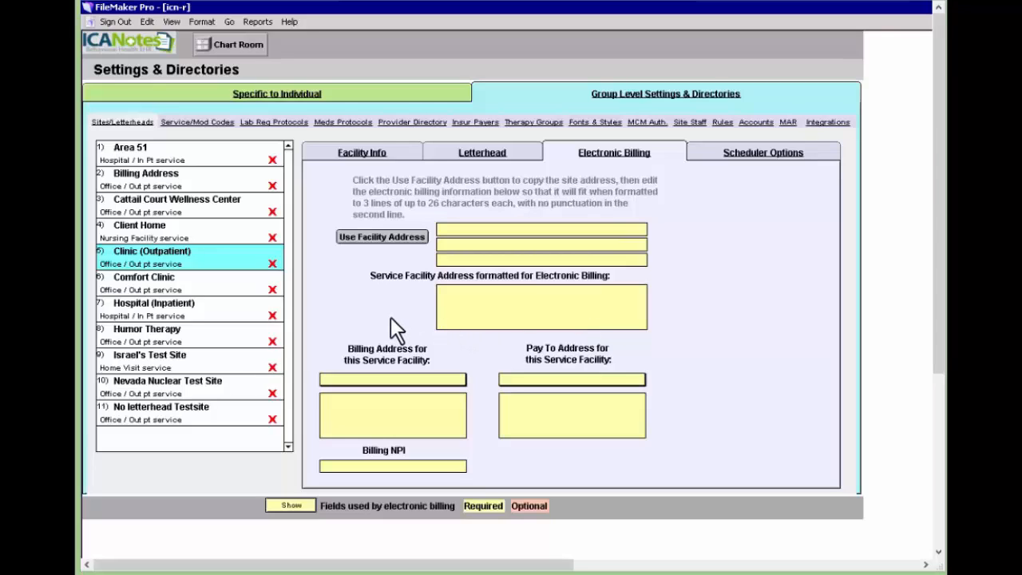
{"action": "left_click", "coordinate": [390, 241]}
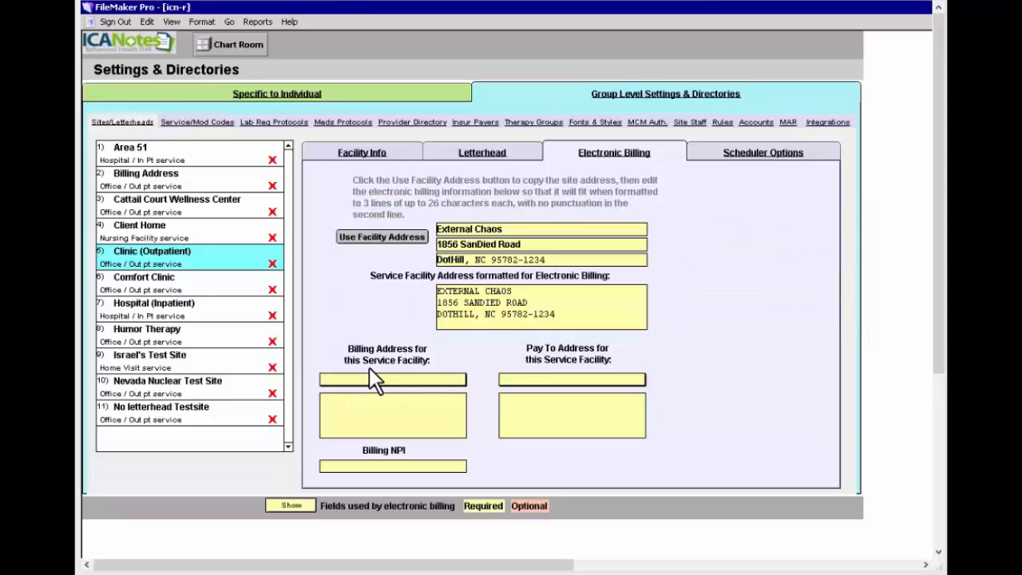
{"action": "left_click", "coordinate": [430, 378]}
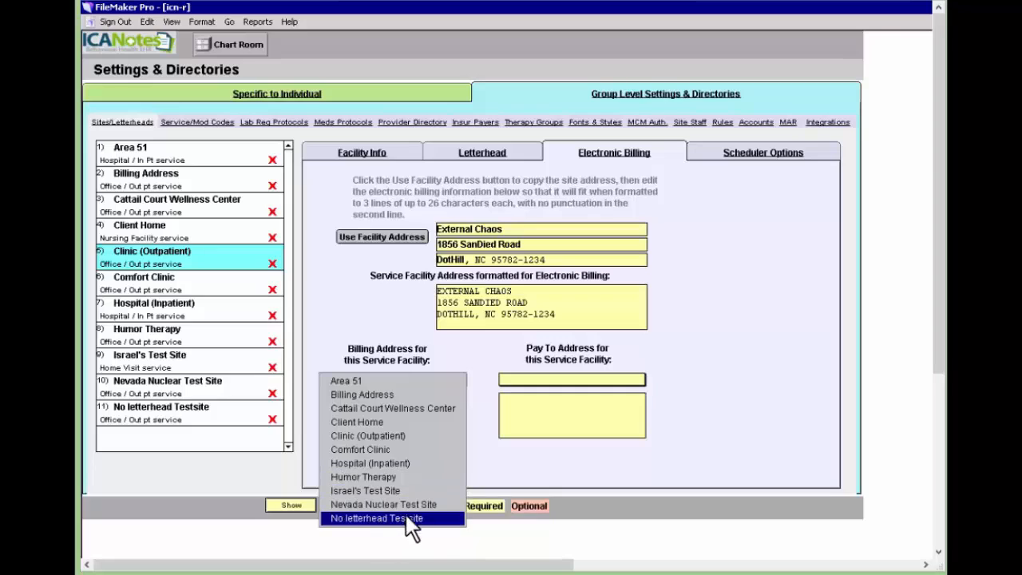
{"action": "left_click", "coordinate": [431, 439]}
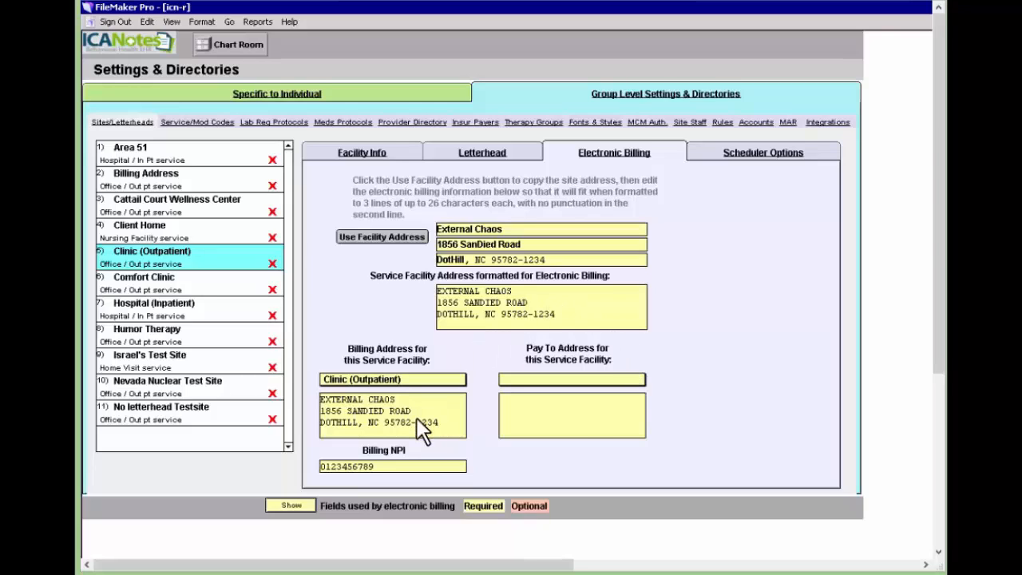
Set Pay To to Billing Address and bring up the Service/Mod Codes lists.
{"action": "mouse_move", "coordinate": [417, 423]}
{"action": "mouse_move", "coordinate": [586, 383]}
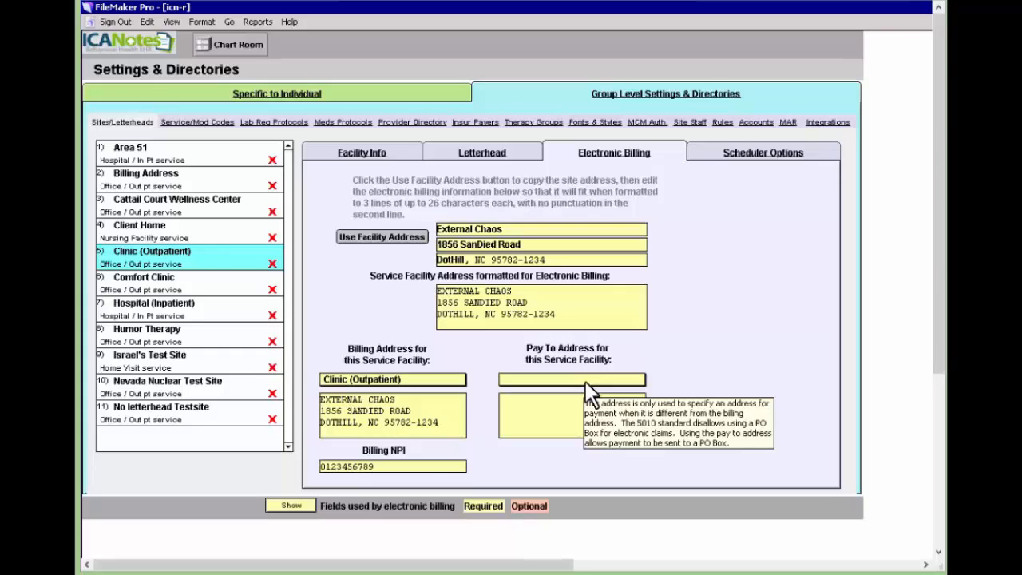
{"action": "left_click", "coordinate": [585, 381]}
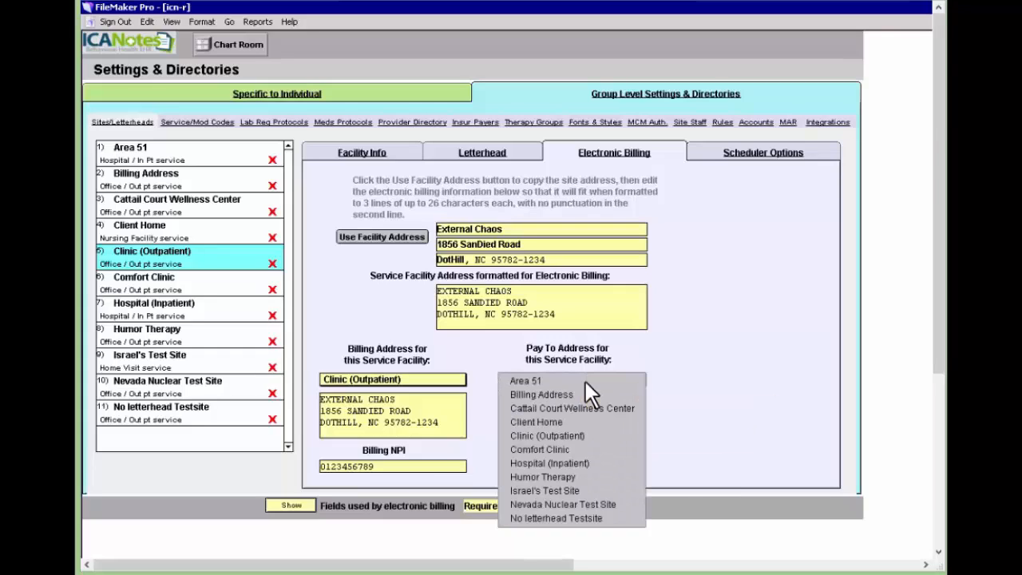
{"action": "left_click", "coordinate": [583, 394]}
{"action": "left_click", "coordinate": [197, 122]}
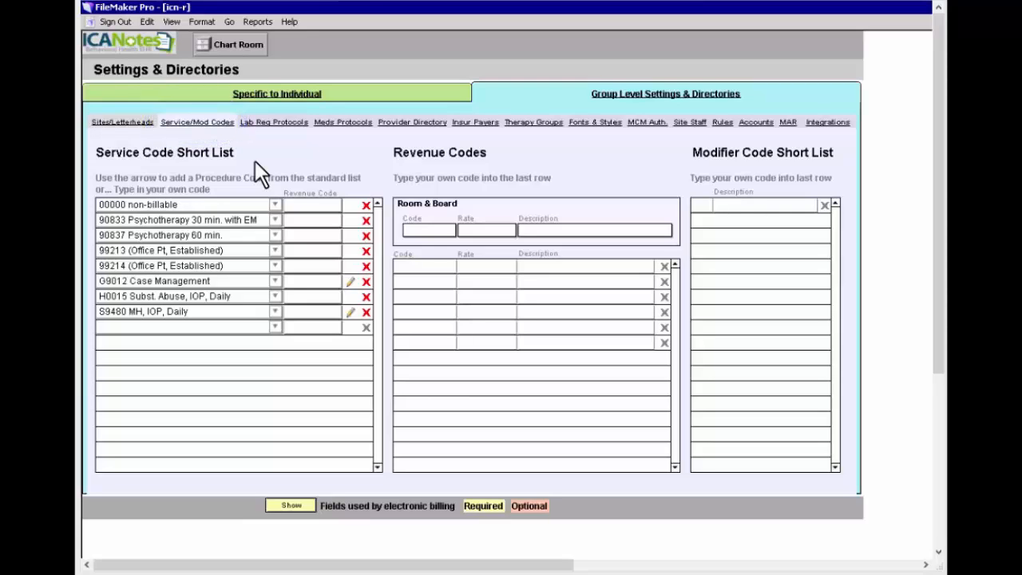
Add 90791 Psych Diagnostic Interview and 90792 Psychiatric Diagnostic Interview to the service code short list.
{"action": "left_click", "coordinate": [275, 327]}
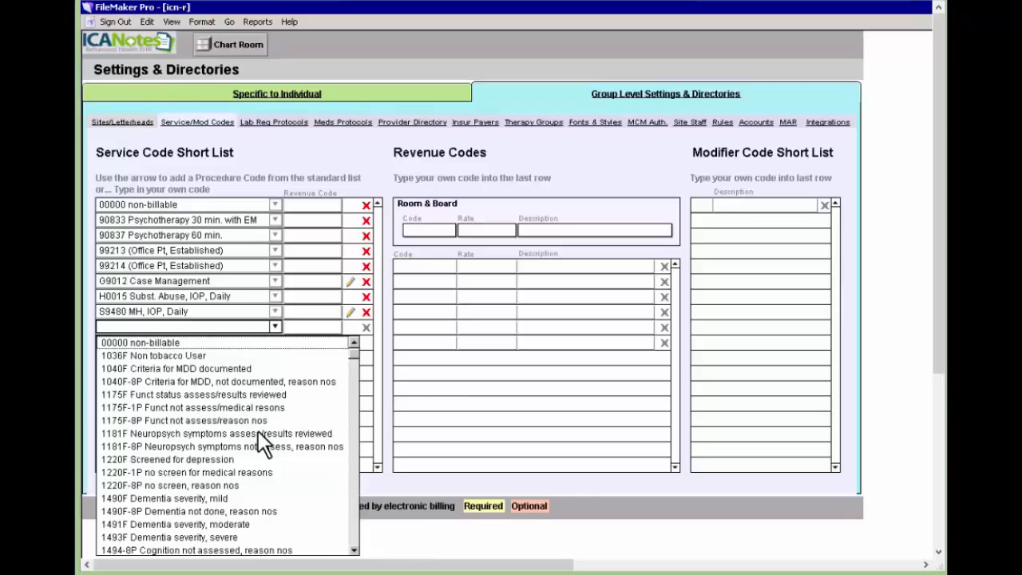
{"action": "scroll", "coordinate": [258, 430], "scroll_direction": "down", "scroll_amount": 1}
{"action": "scroll", "coordinate": [258, 431], "scroll_direction": "down", "scroll_amount": 12}
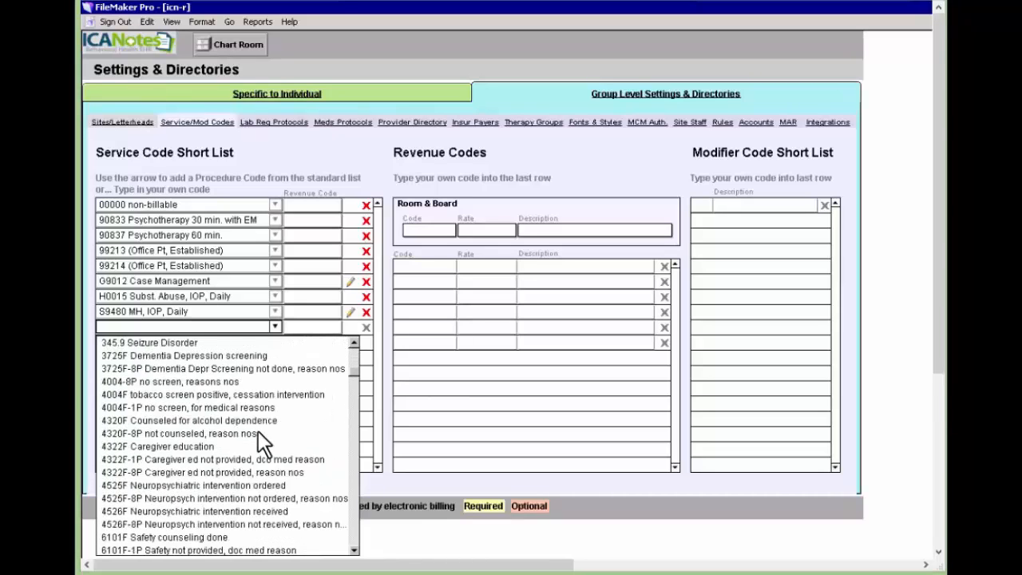
{"action": "scroll", "coordinate": [257, 431], "scroll_direction": "down", "scroll_amount": 10}
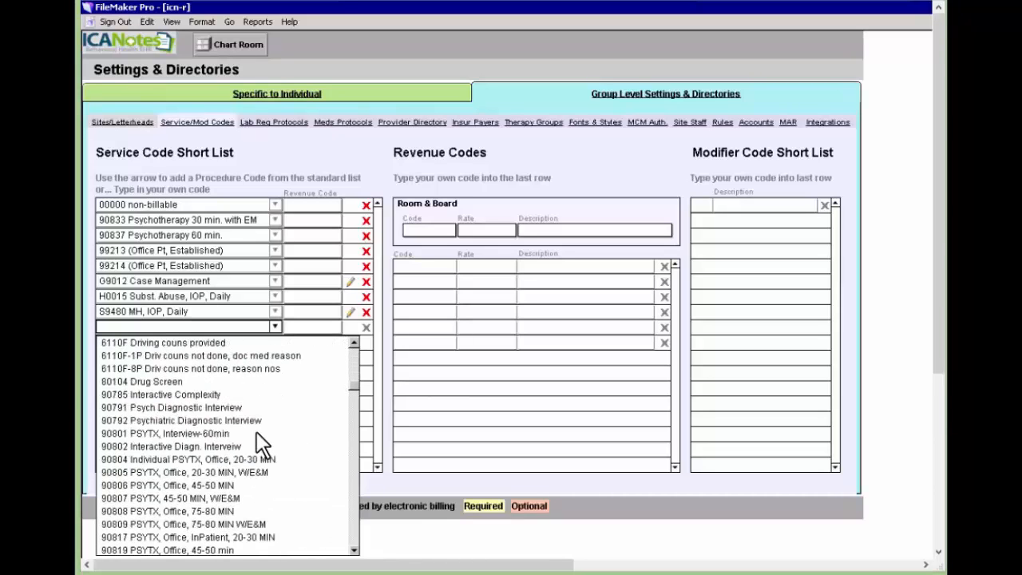
{"action": "left_click", "coordinate": [337, 150]}
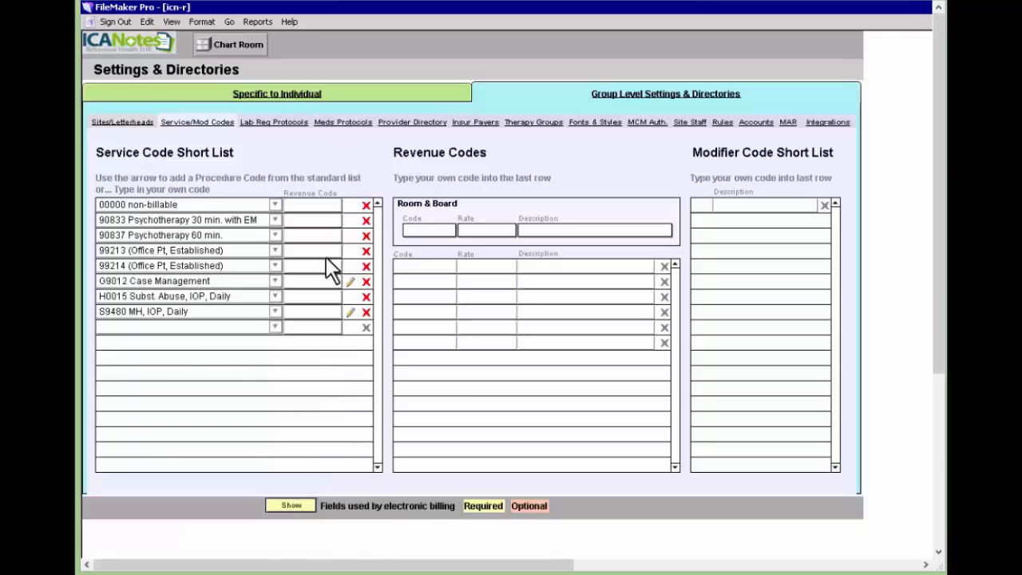
{"action": "left_click", "coordinate": [276, 326]}
{"action": "type", "text": "9079"}
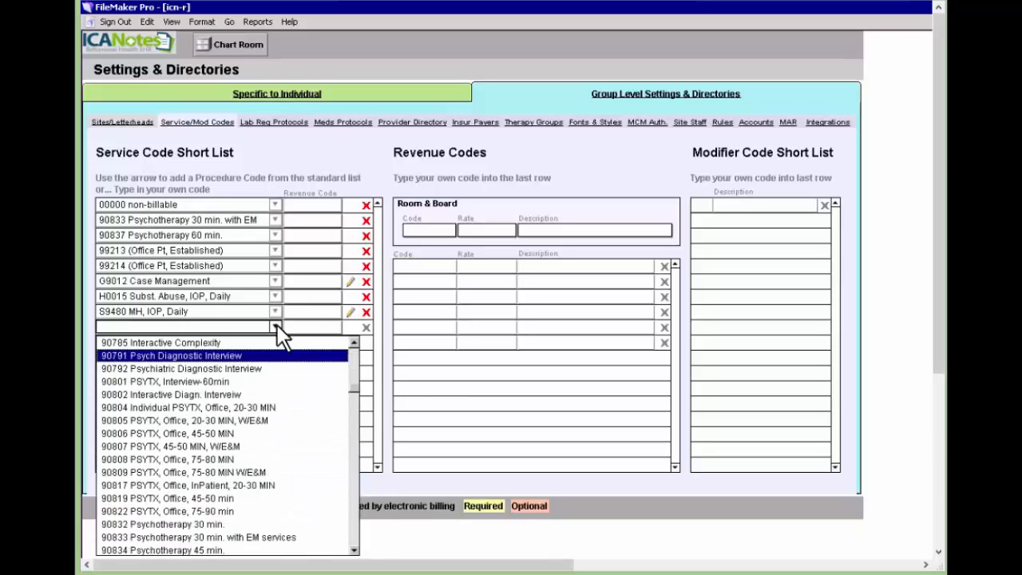
{"action": "left_click", "coordinate": [278, 354]}
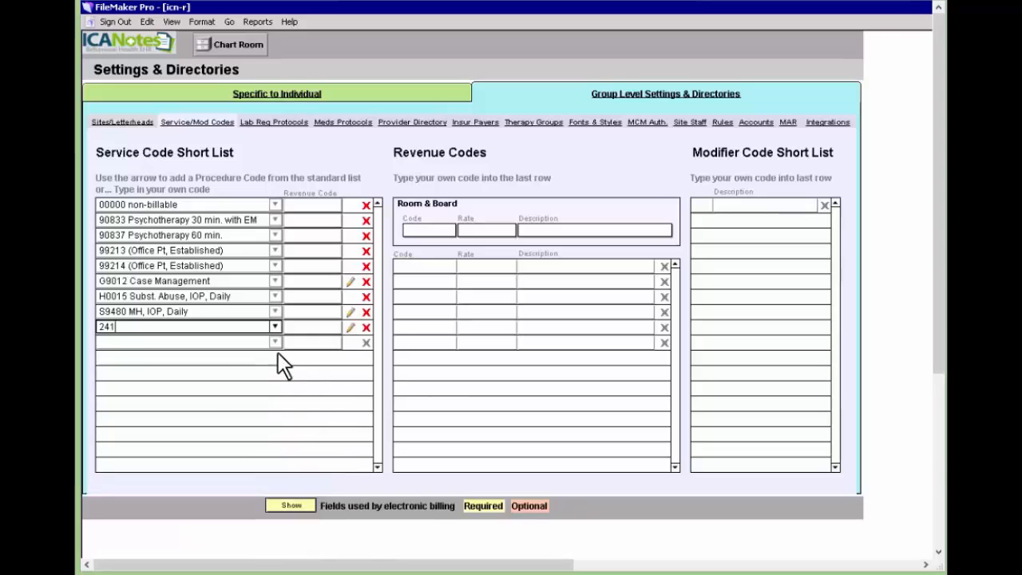
{"action": "left_click", "coordinate": [274, 344]}
{"action": "type", "text": "90791 Psych Diagnostic Interview"}
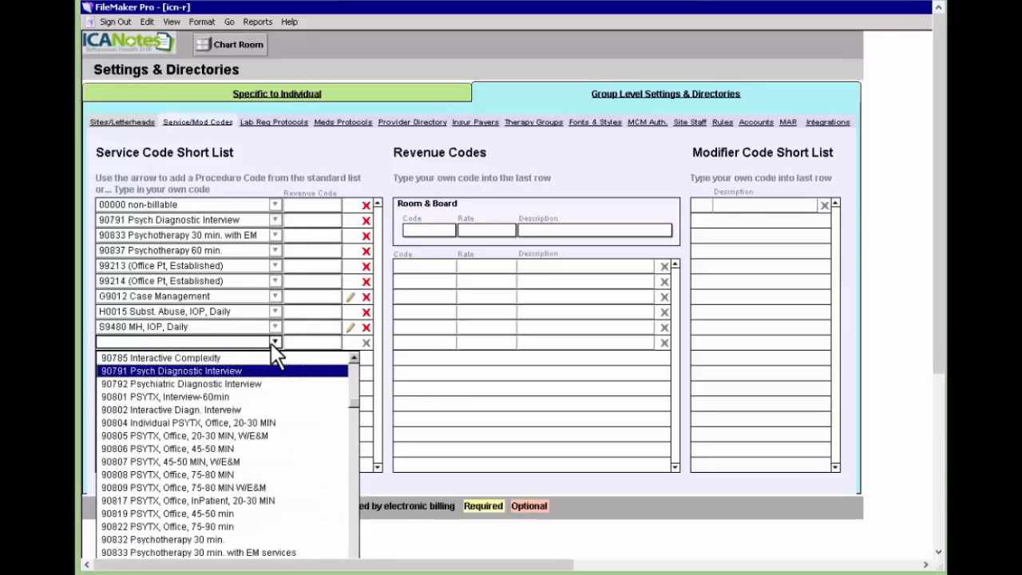
{"action": "left_click", "coordinate": [265, 383]}
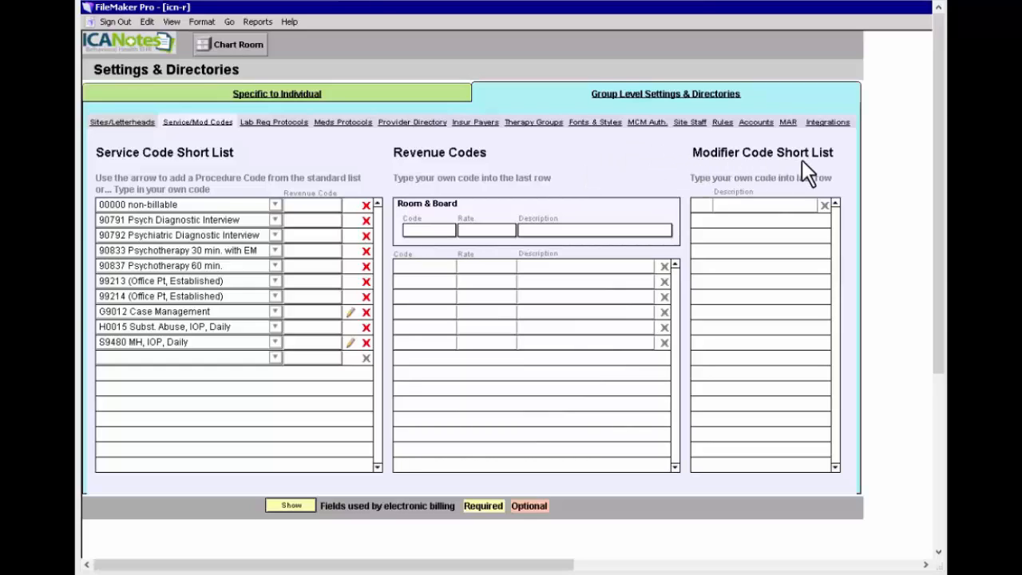
Add modifier 25 to the Modifier Code Short List and show the insurance payer list.
{"action": "left_click", "coordinate": [705, 206]}
{"action": "type", "text": "25"}
{"action": "left_click", "coordinate": [679, 164]}
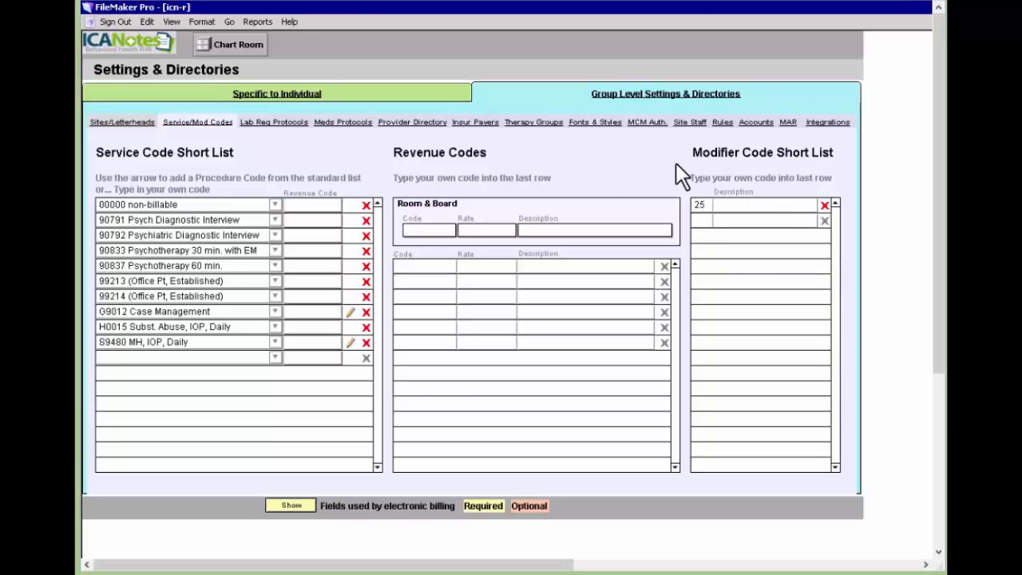
{"action": "left_click", "coordinate": [488, 126]}
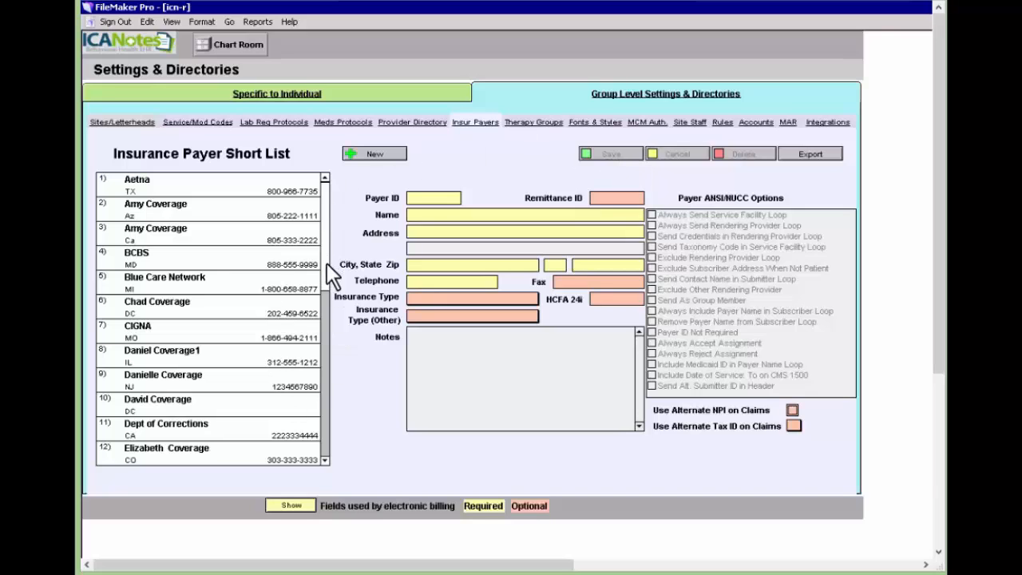
Change Rae HMO's Payer ID to 10102 and apply it to all 9 patients' coverage.
{"action": "scroll", "coordinate": [326, 319], "scroll_direction": "down", "scroll_amount": 6}
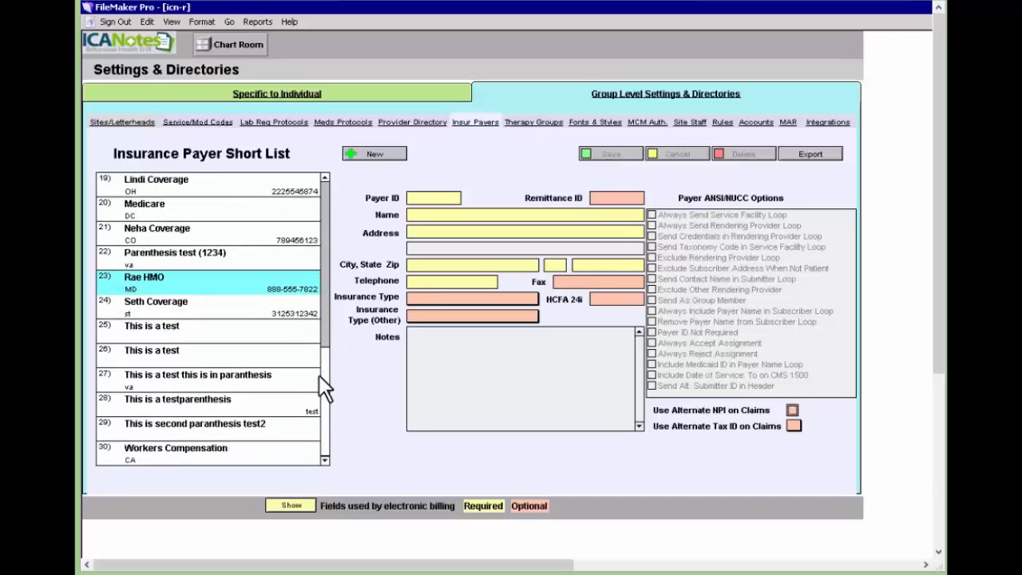
{"action": "left_click", "coordinate": [251, 288]}
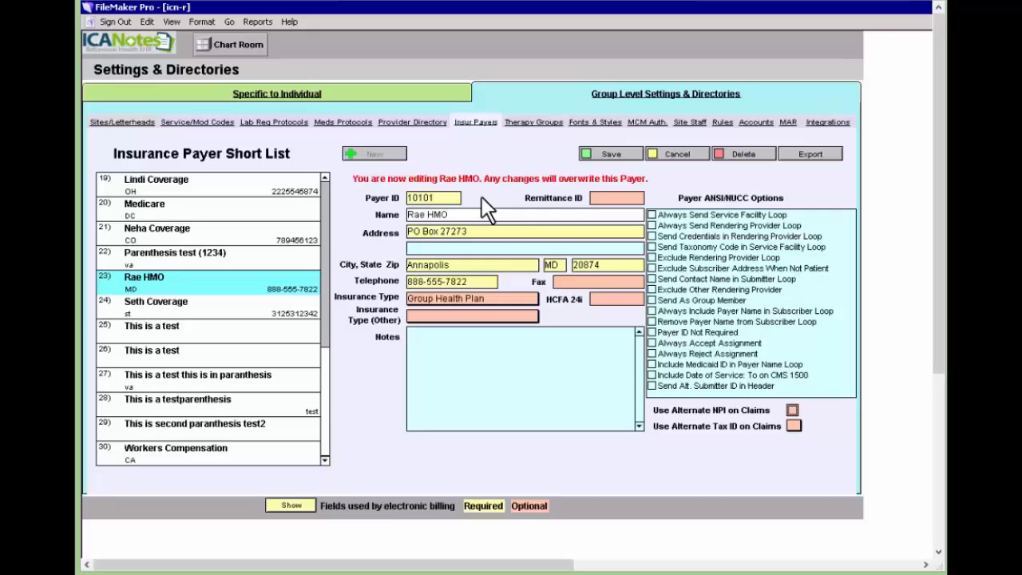
{"action": "left_click", "coordinate": [188, 276]}
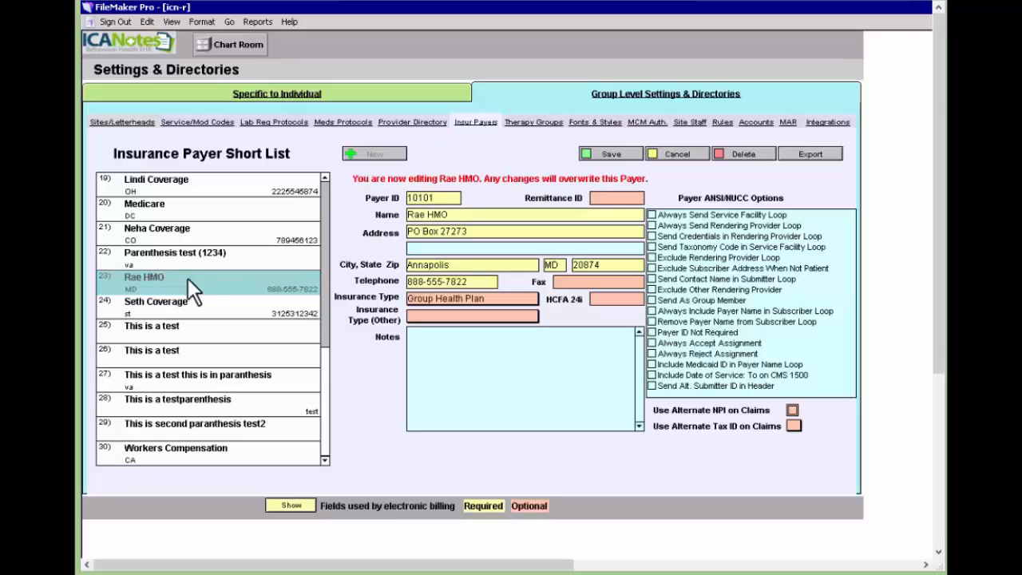
{"action": "left_click", "coordinate": [455, 197]}
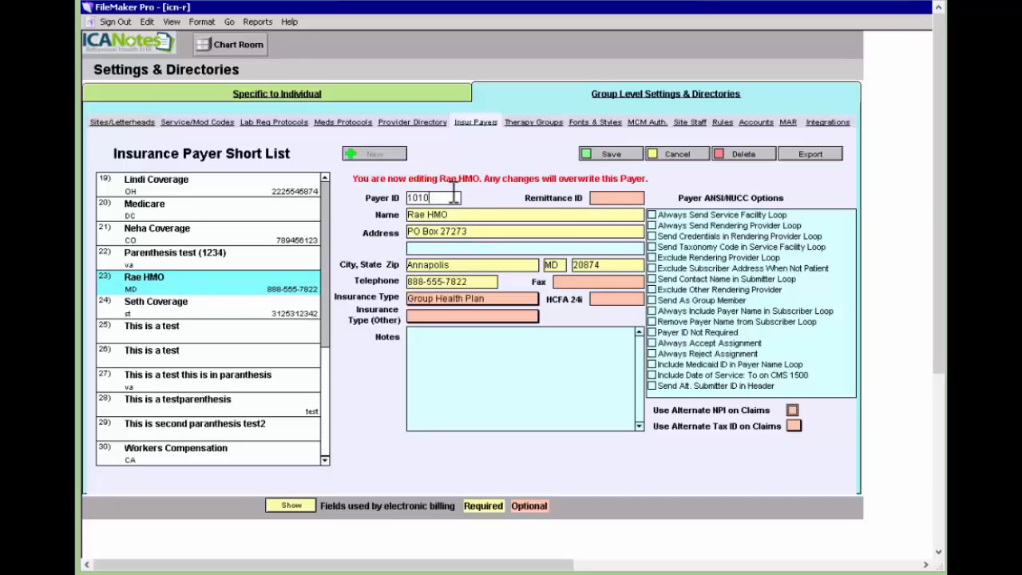
{"action": "key", "text": "BackSpace"}
{"action": "type", "text": "2"}
{"action": "left_click", "coordinate": [611, 156]}
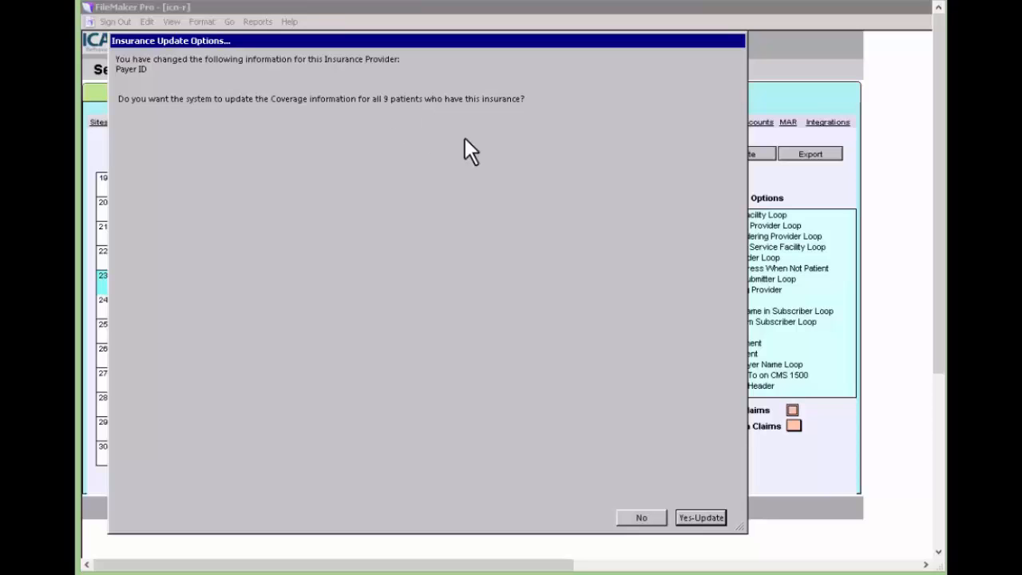
{"action": "left_click", "coordinate": [707, 517]}
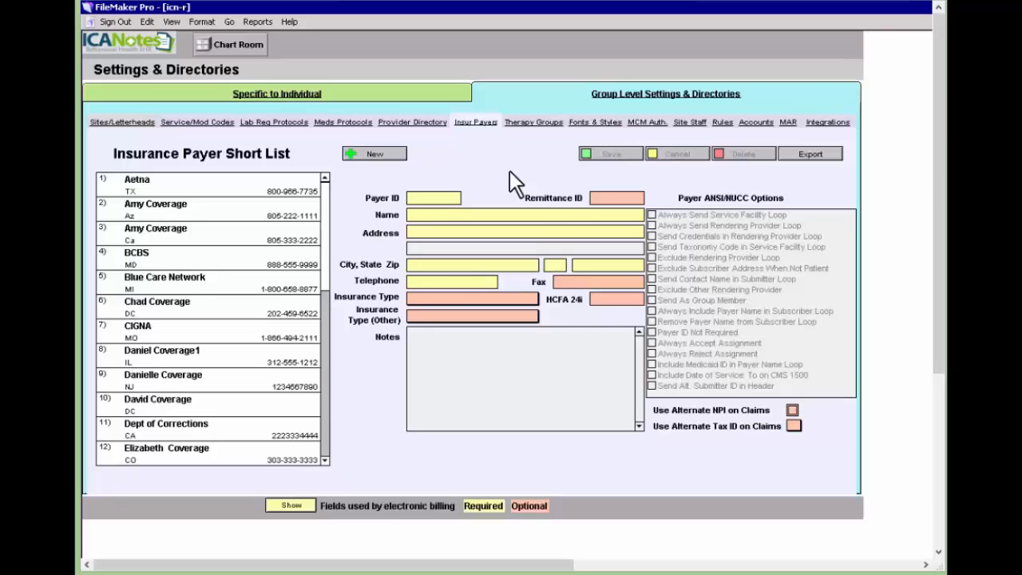
Switch to individual settings and show the clinician's Billing Rates & Payer Rules.
{"action": "left_click", "coordinate": [385, 91]}
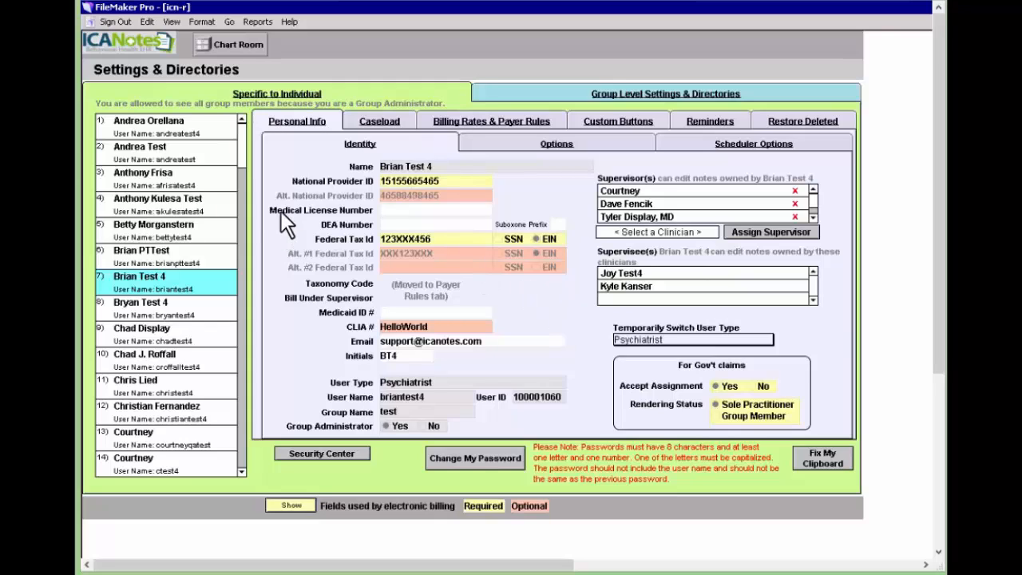
{"action": "left_click", "coordinate": [468, 128]}
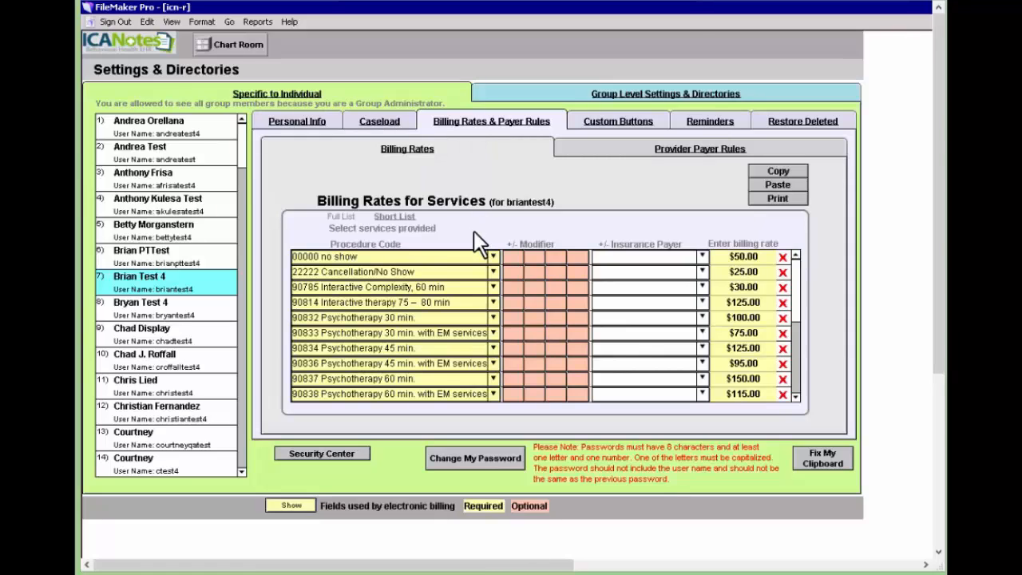
Add 90791 Psych Diagnostic Interview to the clinician's billing rates at $200.00.
{"action": "scroll", "coordinate": [802, 372], "scroll_direction": "down", "scroll_amount": 6}
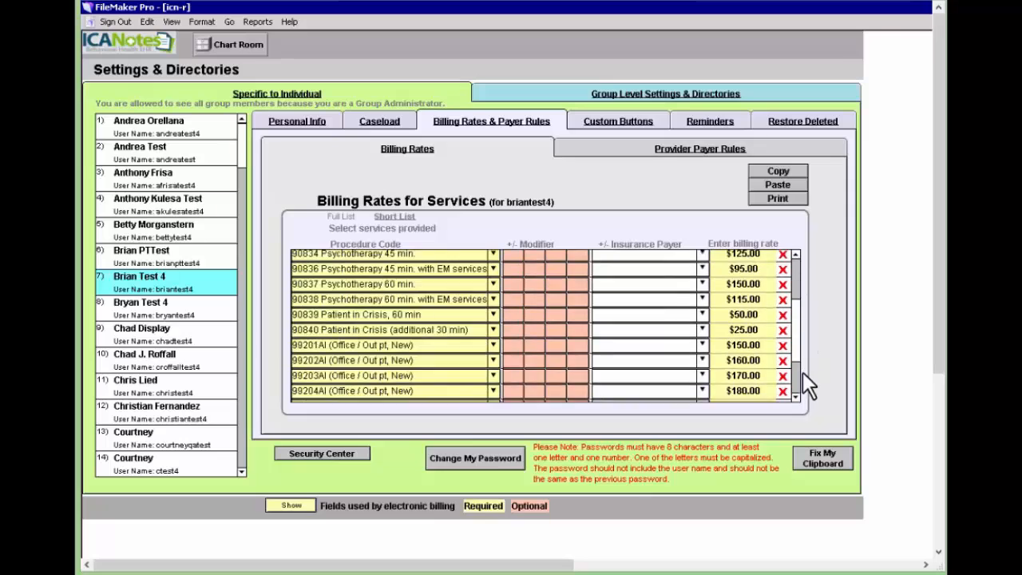
{"action": "left_click", "coordinate": [496, 397]}
{"action": "left_click", "coordinate": [403, 423]}
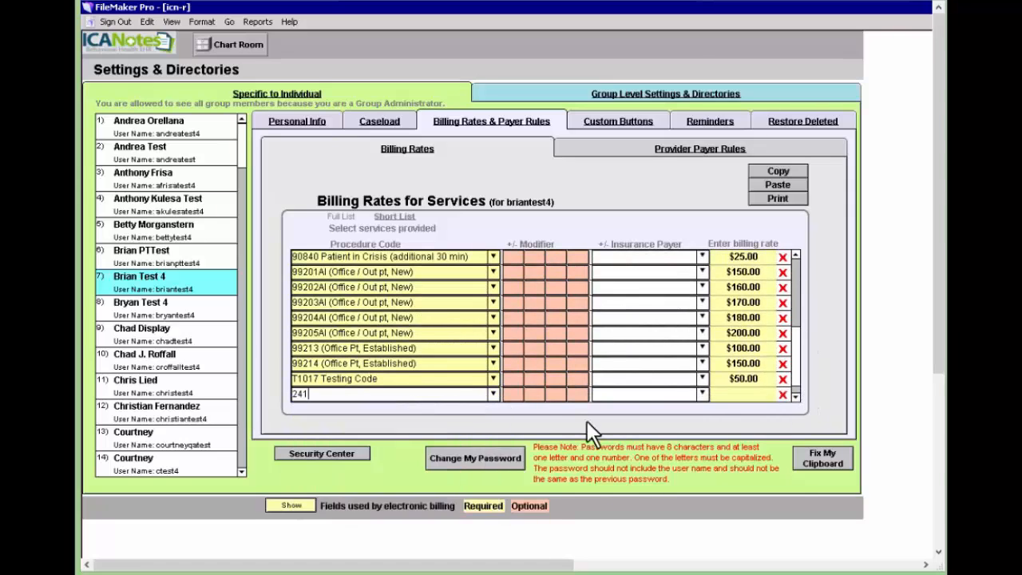
{"action": "left_click", "coordinate": [765, 391]}
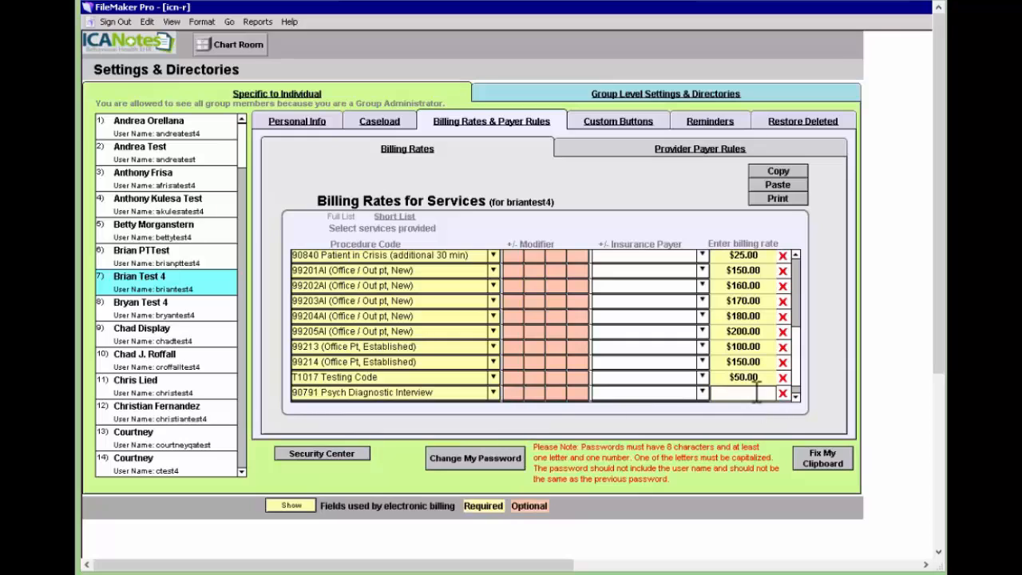
{"action": "type", "text": "200"}
{"action": "left_click", "coordinate": [790, 423]}
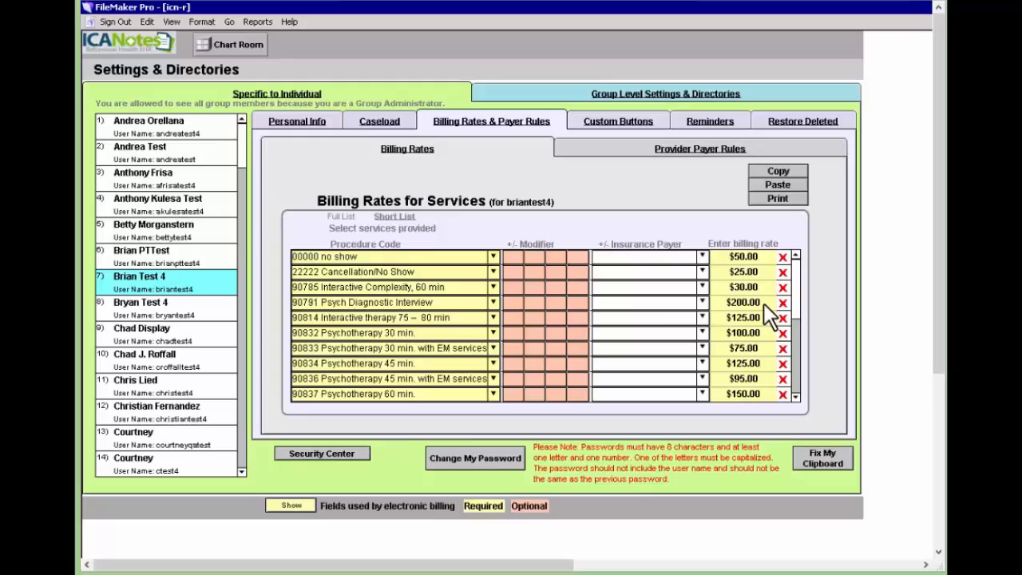
{"action": "left_click", "coordinate": [702, 302]}
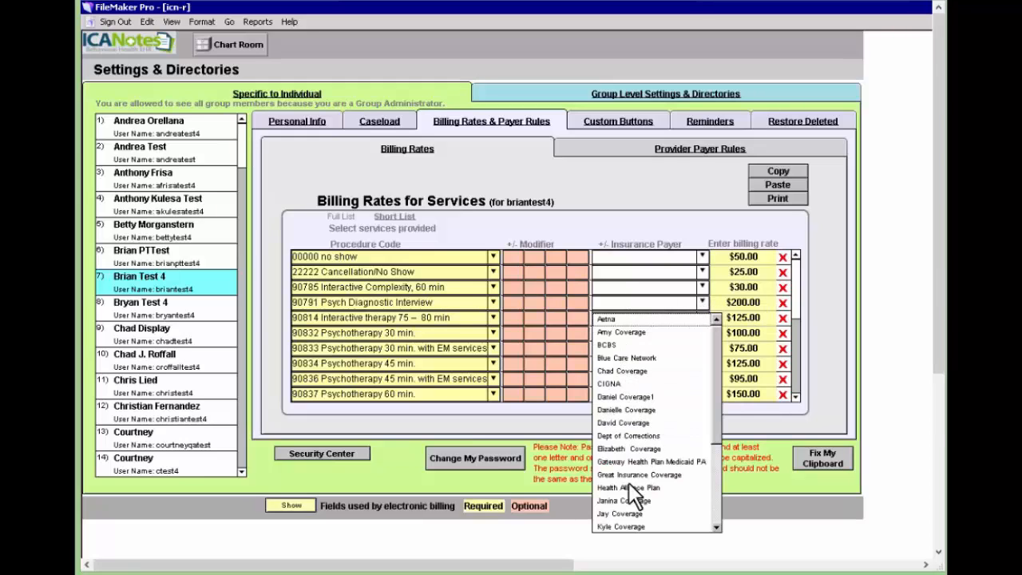
{"action": "left_click", "coordinate": [826, 272]}
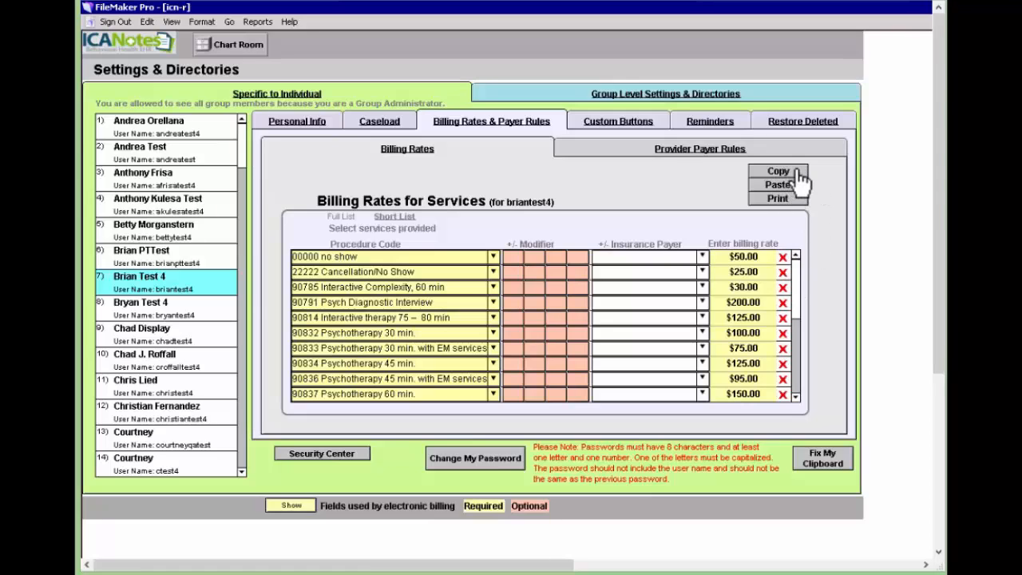
Copy the clinician's ten billing rates, paste them into a second clinician, and show Provider Payer Rules.
{"action": "left_click", "coordinate": [768, 171]}
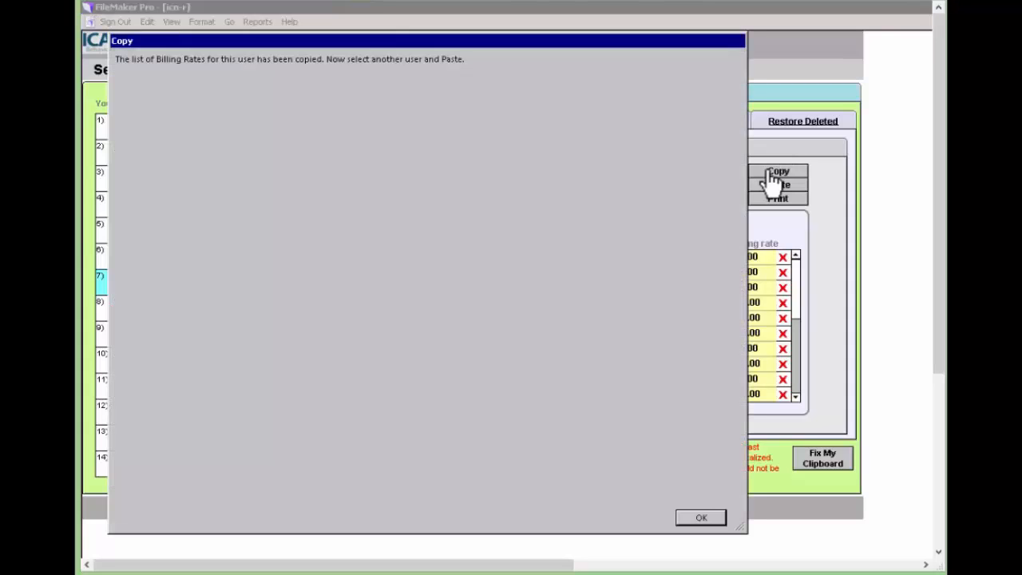
{"action": "left_click", "coordinate": [700, 517]}
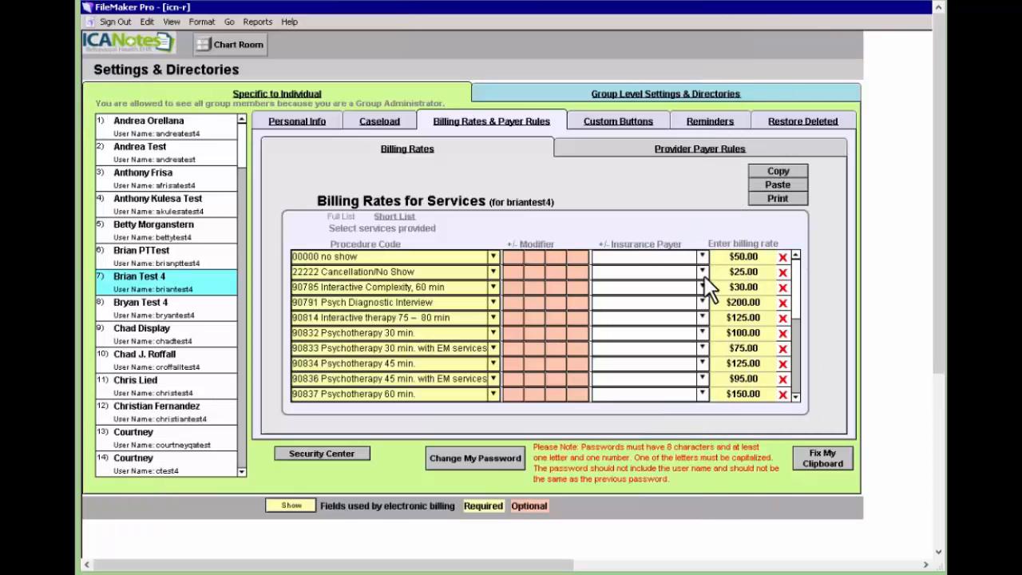
{"action": "left_click", "coordinate": [181, 335]}
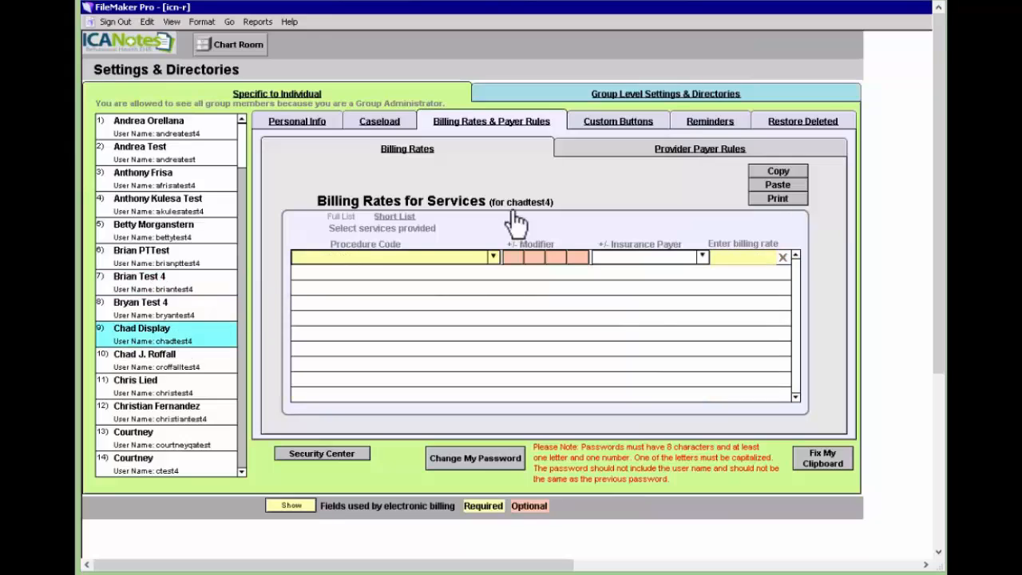
{"action": "left_click", "coordinate": [792, 187]}
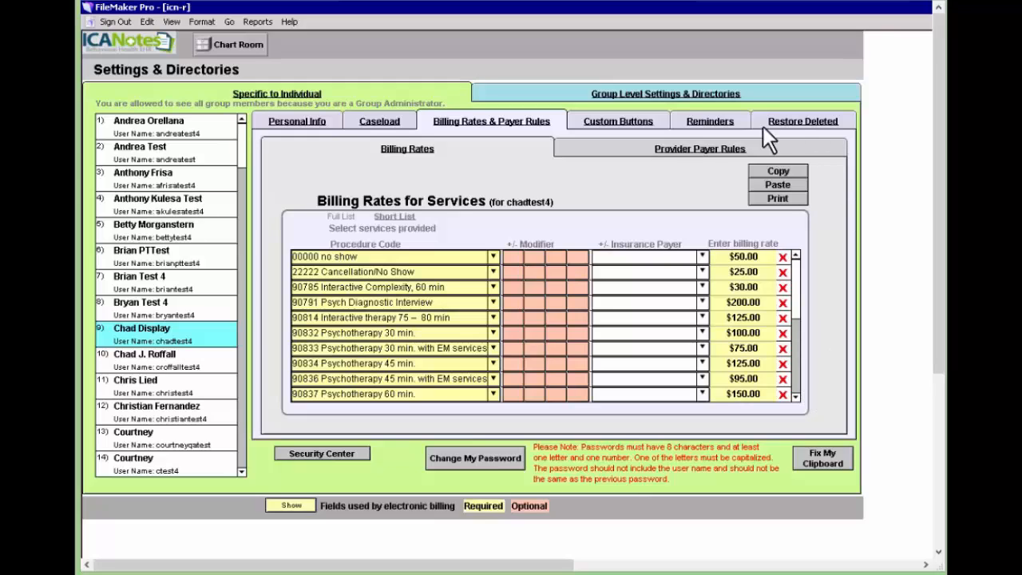
{"action": "left_click", "coordinate": [628, 152]}
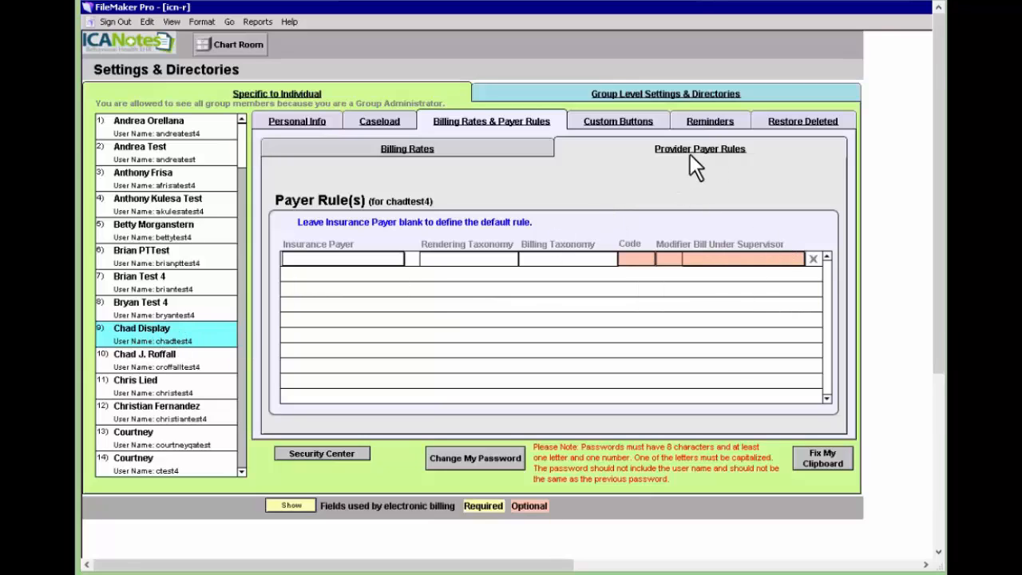
Add a payer rule billing Rae HMO under a supervising clinician, then return to the Chart Room.
{"action": "left_click", "coordinate": [745, 257]}
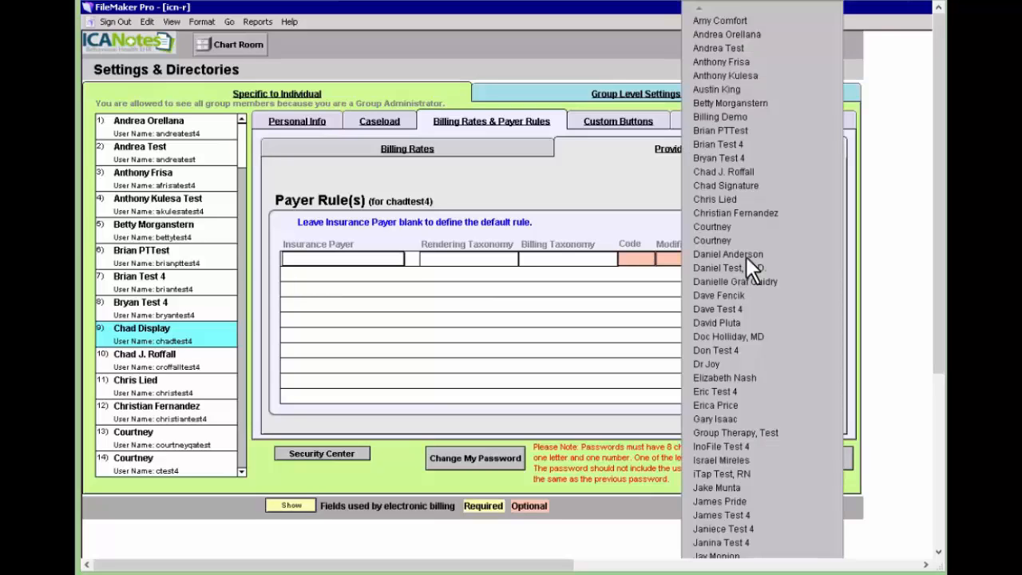
{"action": "left_click", "coordinate": [722, 157]}
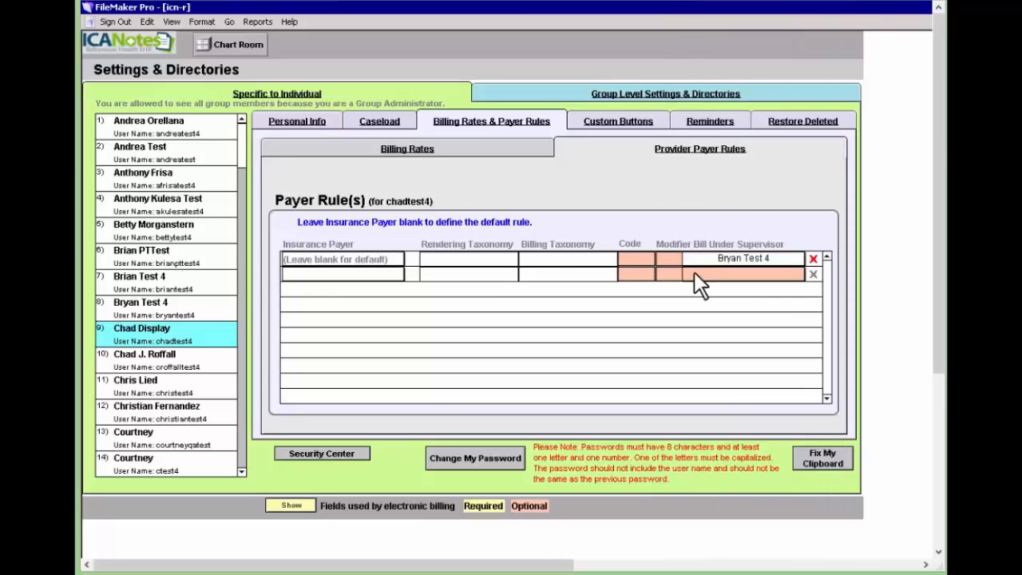
{"action": "left_click", "coordinate": [630, 258]}
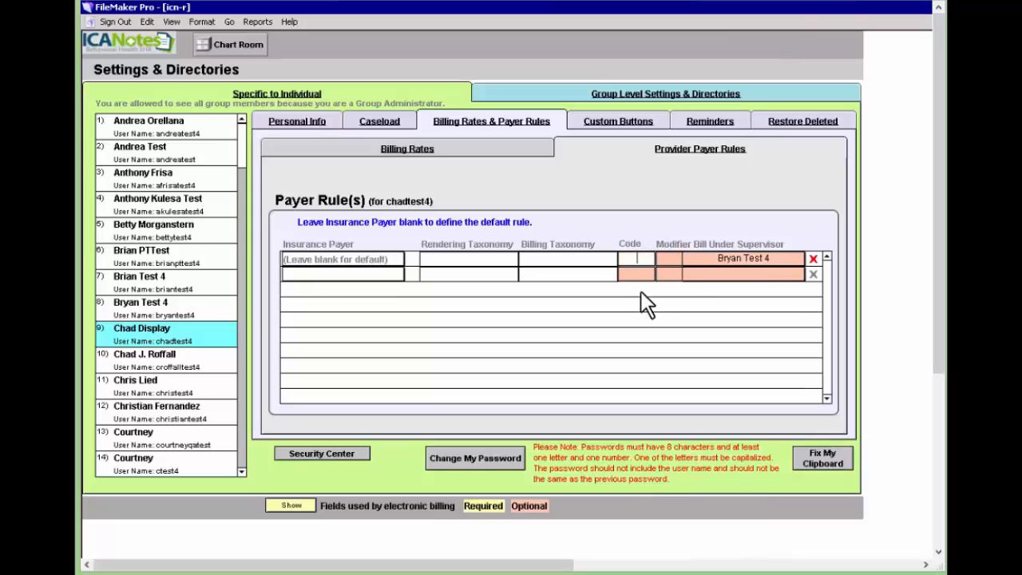
{"action": "left_click", "coordinate": [495, 244]}
{"action": "left_click", "coordinate": [335, 260]}
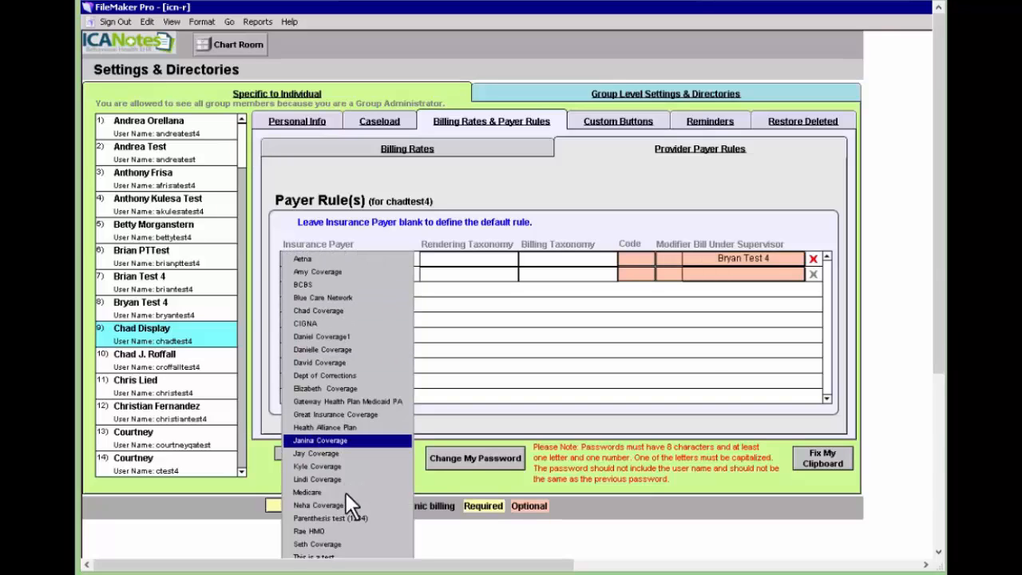
{"action": "left_click", "coordinate": [336, 530]}
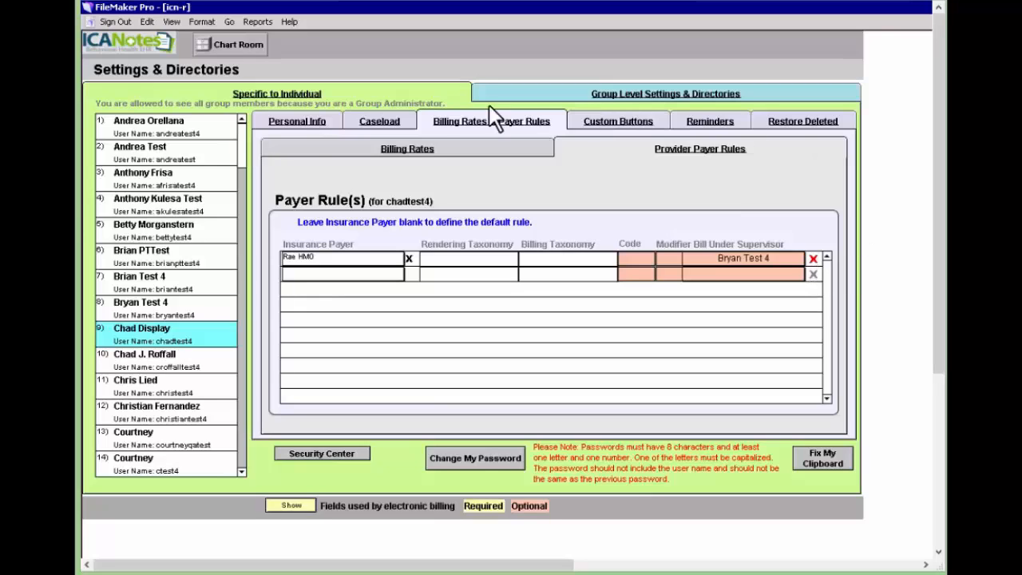
{"action": "left_click", "coordinate": [316, 154]}
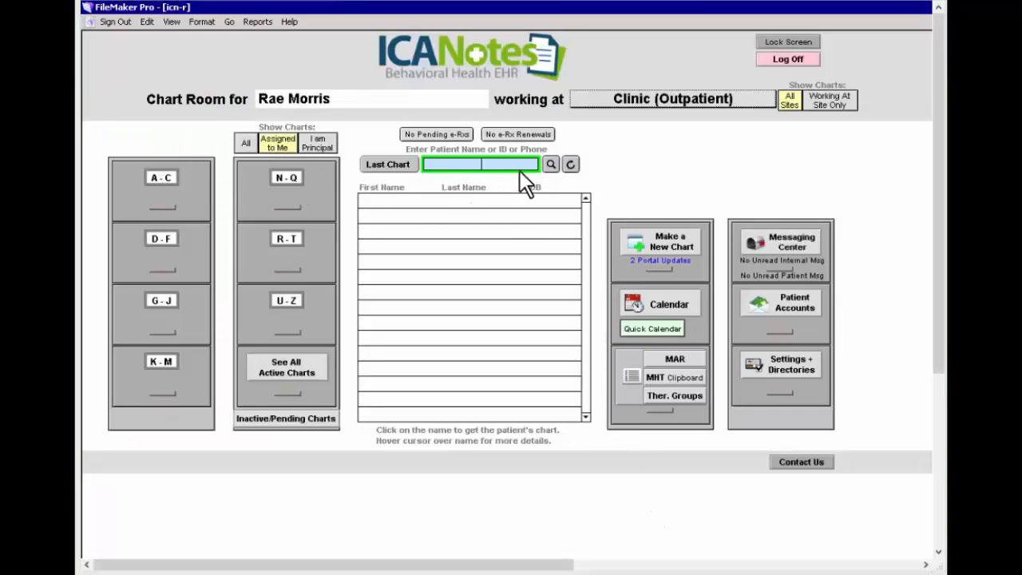
Open a patient's chart from the A–C drawer and show their Demographics form.
{"action": "left_click", "coordinate": [159, 178]}
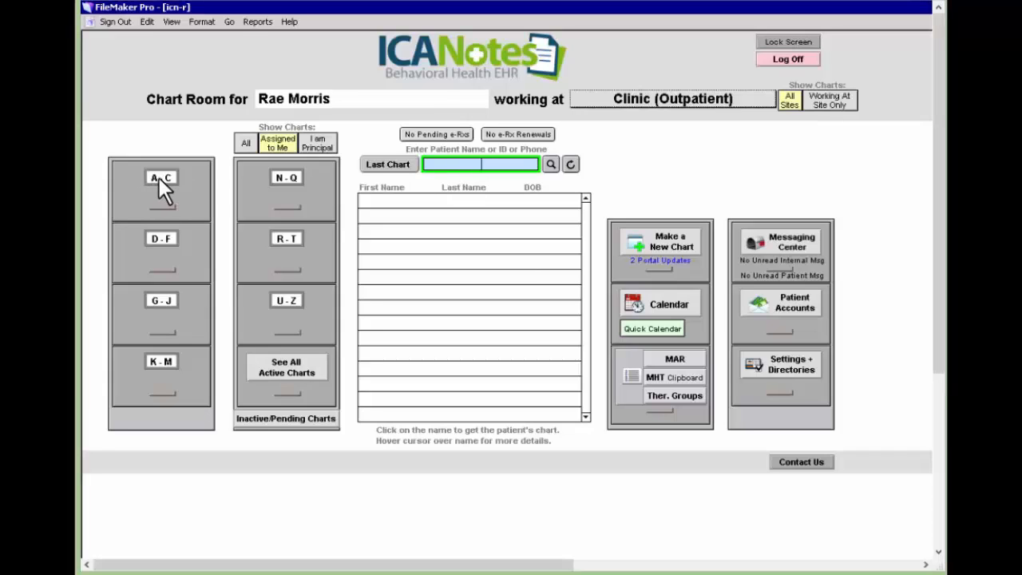
{"action": "mouse_move", "coordinate": [449, 209]}
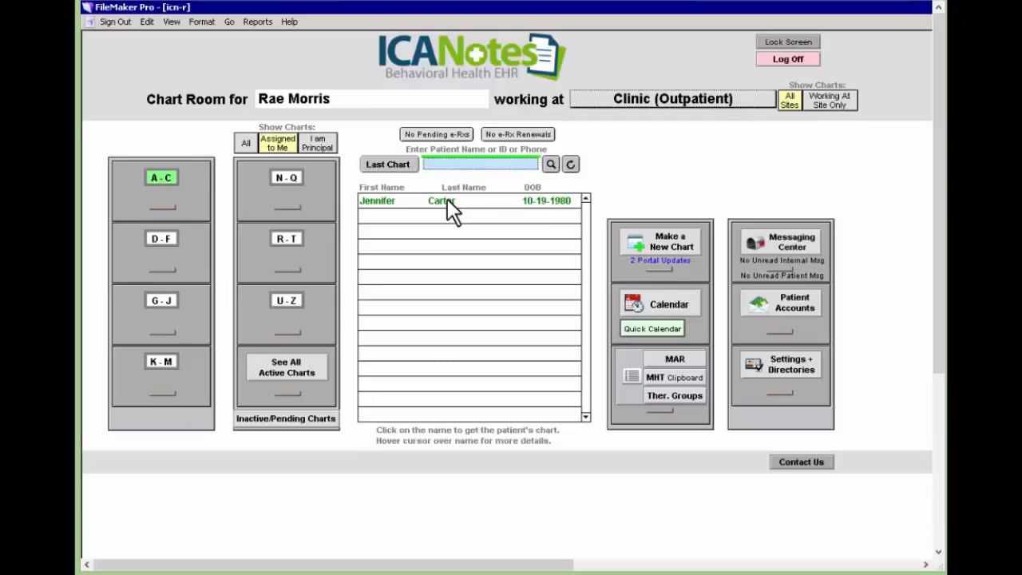
{"action": "left_click", "coordinate": [448, 201]}
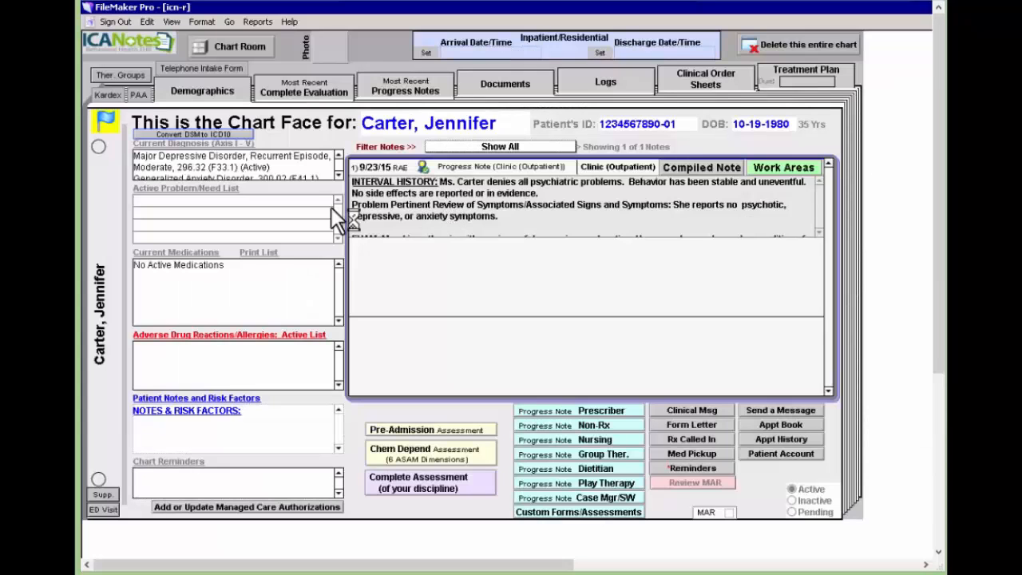
{"action": "left_click", "coordinate": [209, 92]}
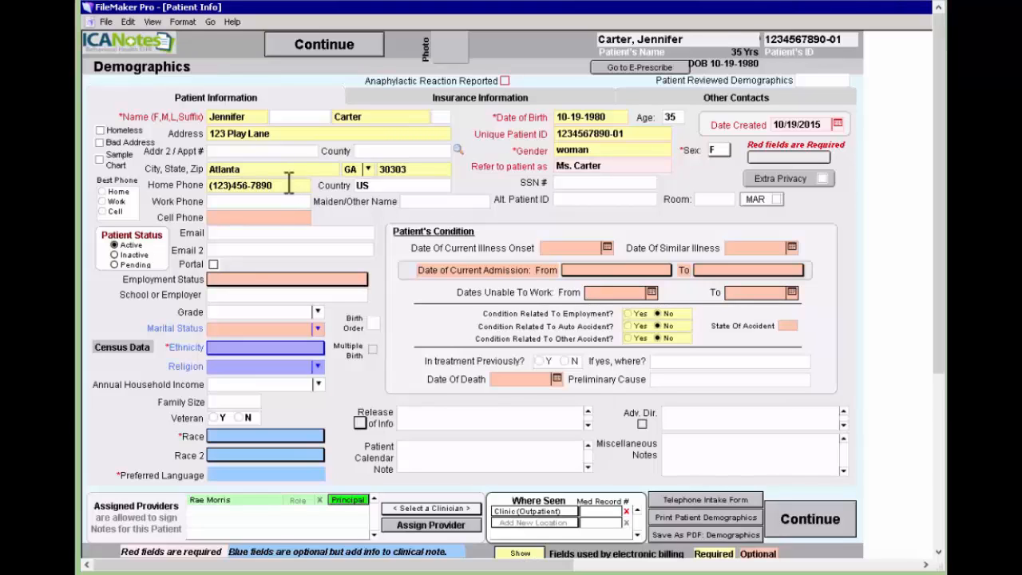
Remove the home phone, enter a new cell phone number, and show the patient's insurance information.
{"action": "left_click_drag", "start_coordinate": [294, 183], "coordinate": [205, 186]}
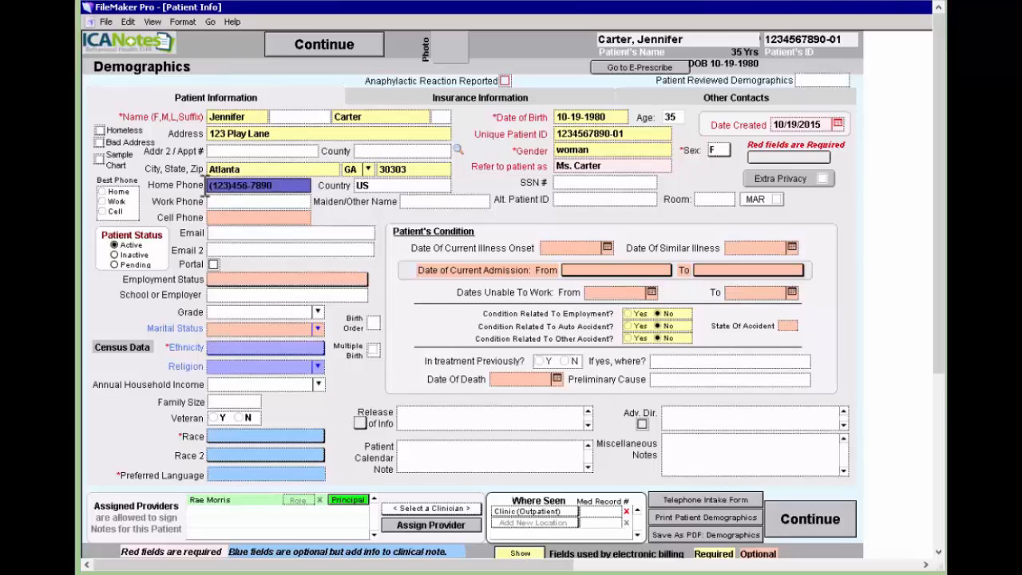
{"action": "key", "text": "BackSpace"}
{"action": "left_click", "coordinate": [269, 217]}
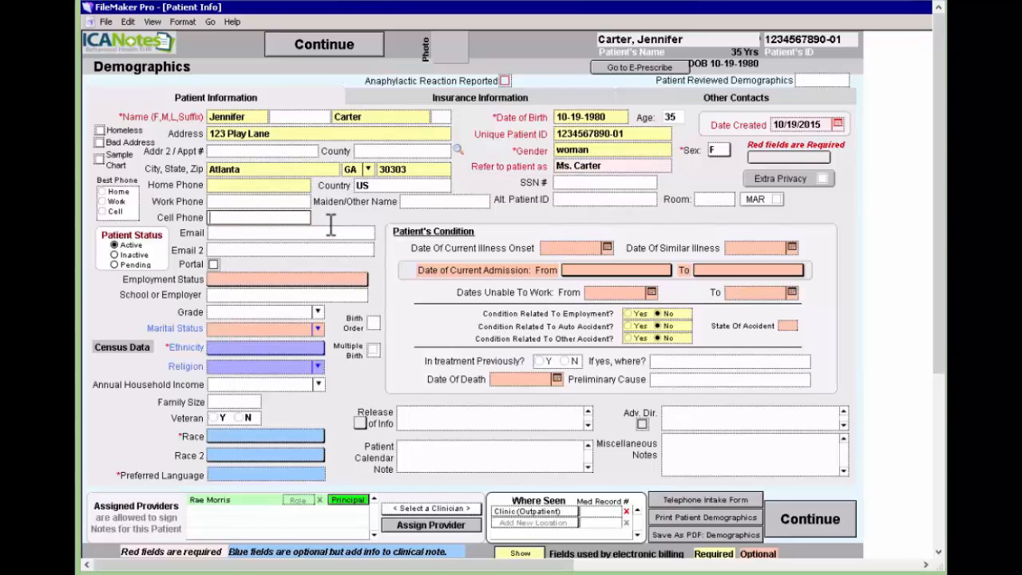
{"action": "type", "text": "1234567890"}
{"action": "left_click", "coordinate": [378, 210]}
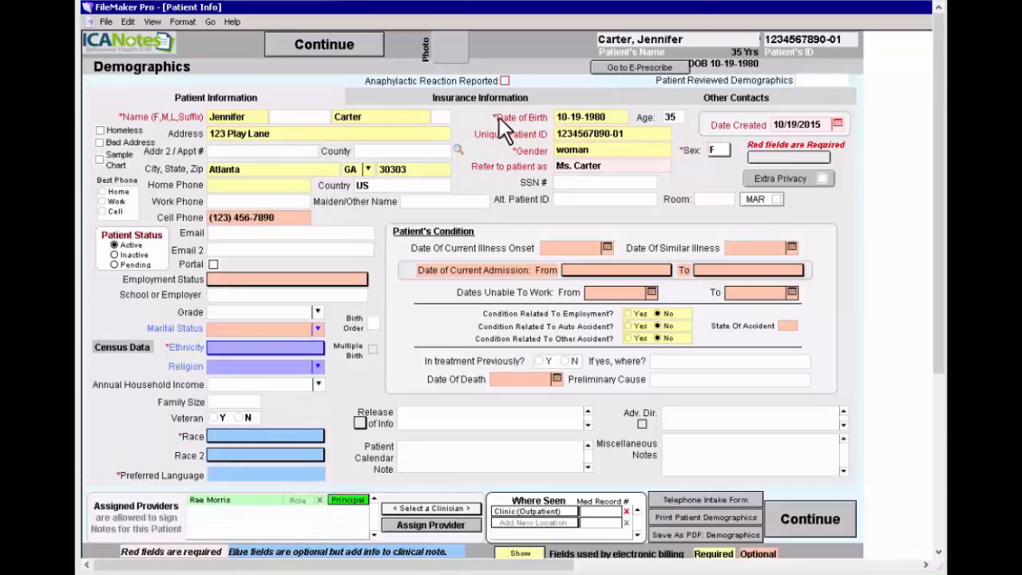
{"action": "left_click", "coordinate": [469, 100]}
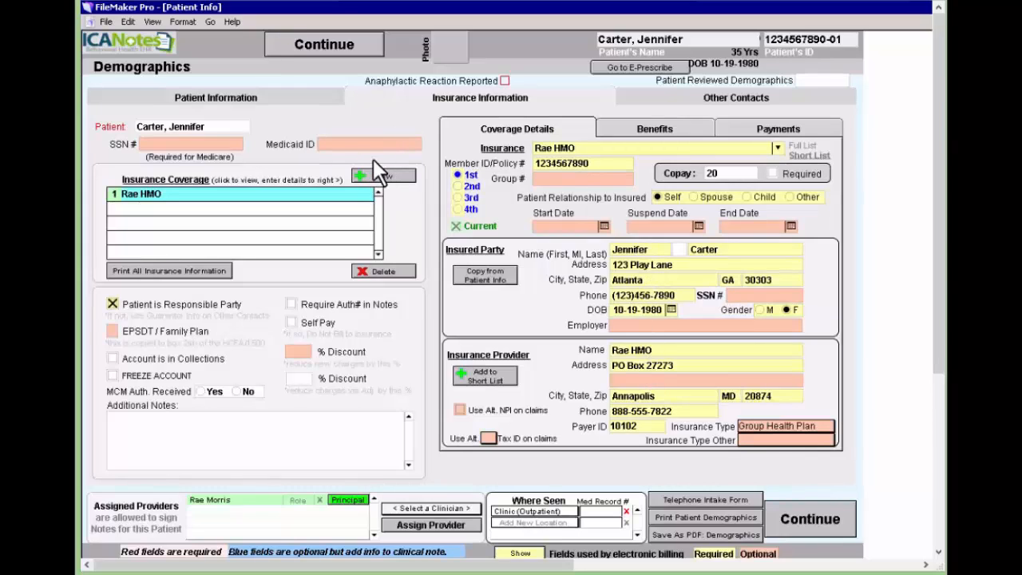
Add a new insurance coverage entry with Elizabeth Coverage as the carrier.
{"action": "left_click", "coordinate": [384, 179]}
{"action": "left_click", "coordinate": [879, 40]}
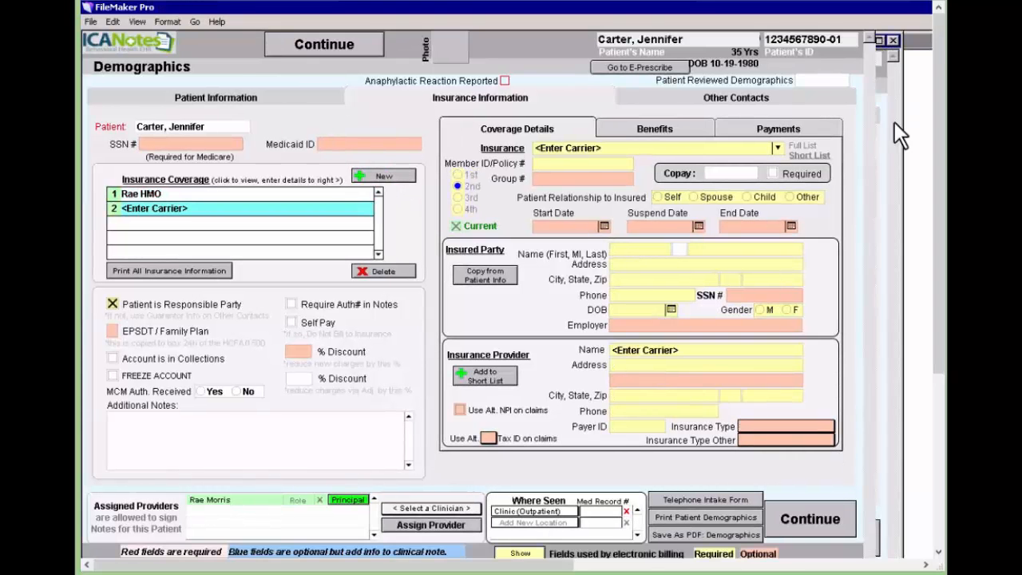
{"action": "left_click", "coordinate": [778, 149]}
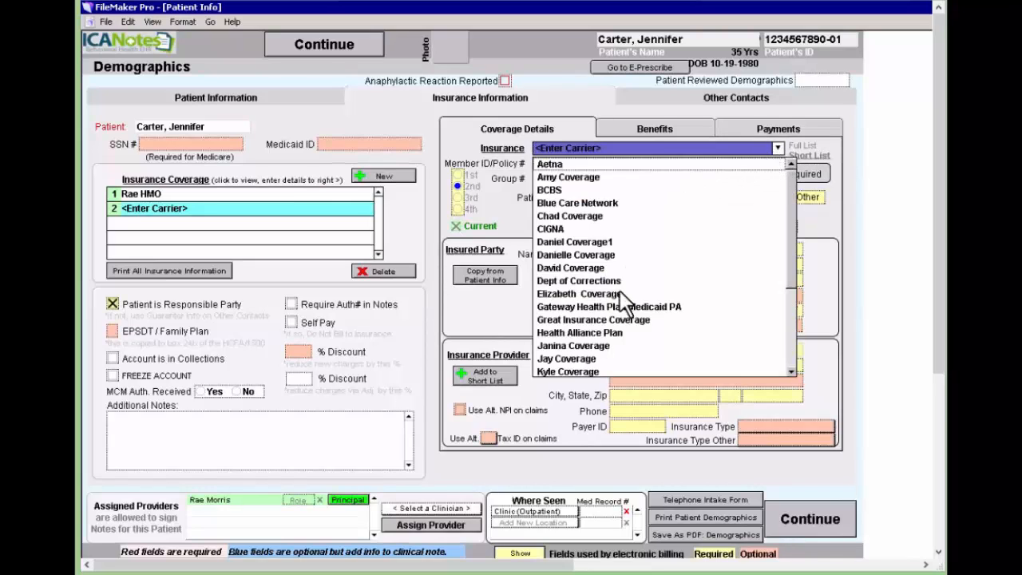
{"action": "scroll", "coordinate": [616, 309], "scroll_direction": "down", "scroll_amount": 2}
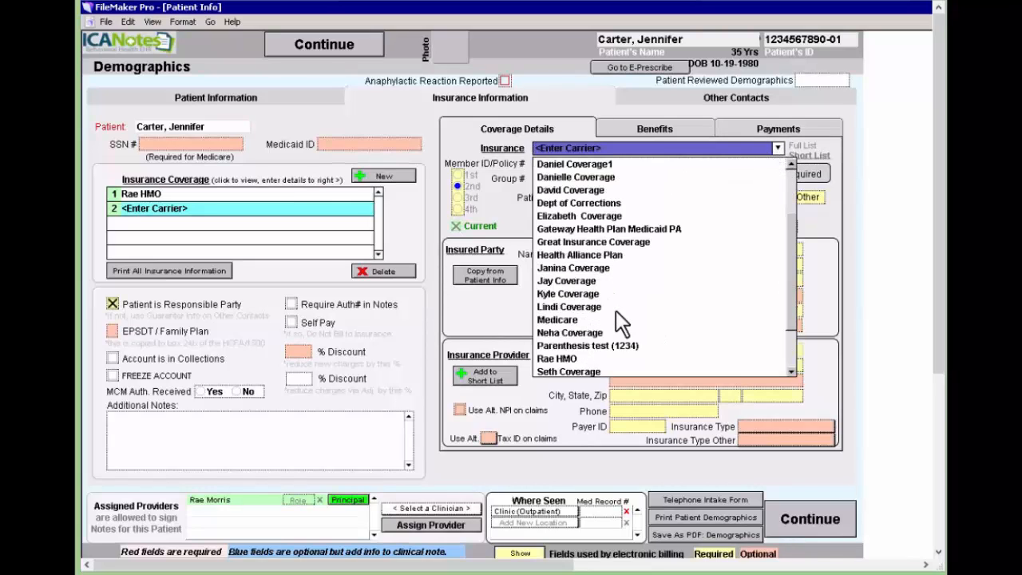
{"action": "left_click", "coordinate": [594, 216]}
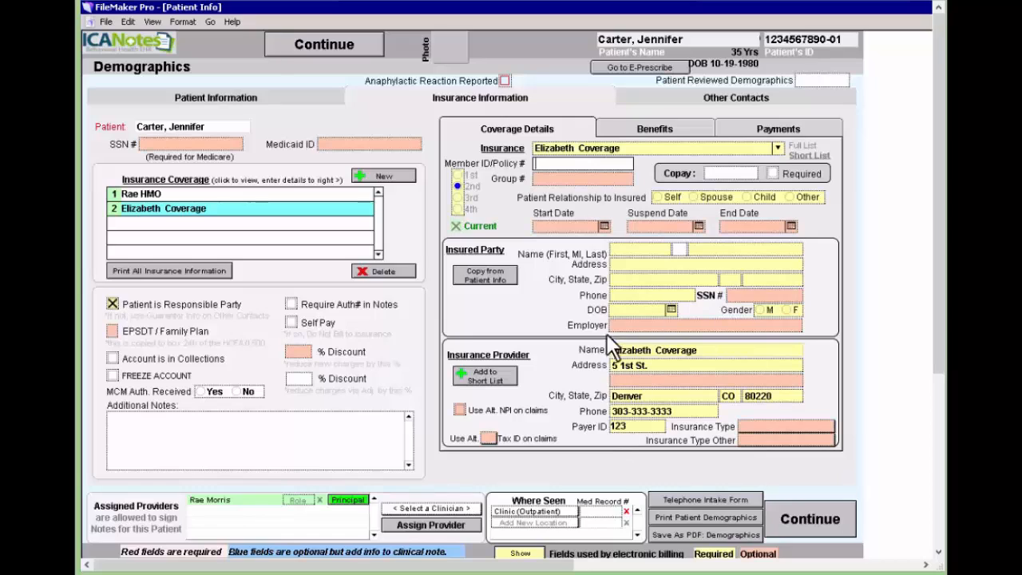
Enter the member ID and copay 20, with Self as insured and Spouse relationship.
{"action": "left_click", "coordinate": [593, 163]}
{"action": "left_click", "coordinate": [738, 174]}
{"action": "type", "text": "20"}
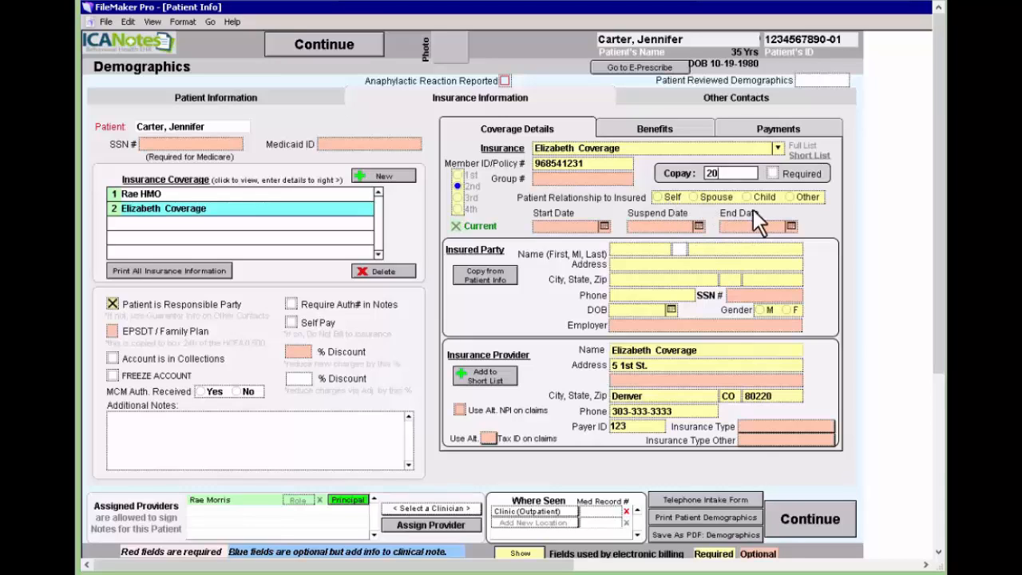
{"action": "left_click", "coordinate": [657, 196]}
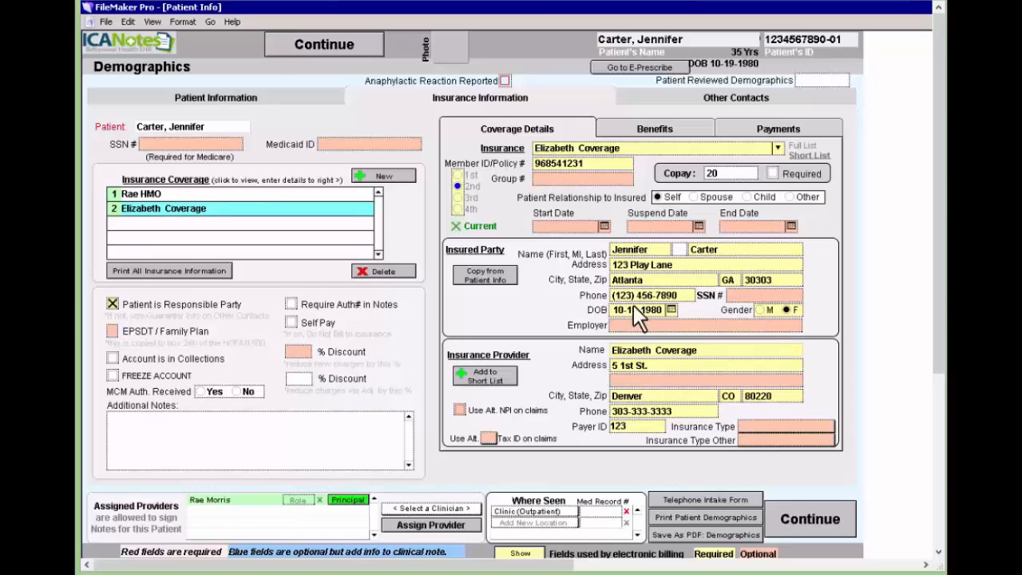
{"action": "left_click", "coordinate": [692, 197]}
End the Rae HMO coverage on 10/1/2015.
{"action": "left_click", "coordinate": [217, 193]}
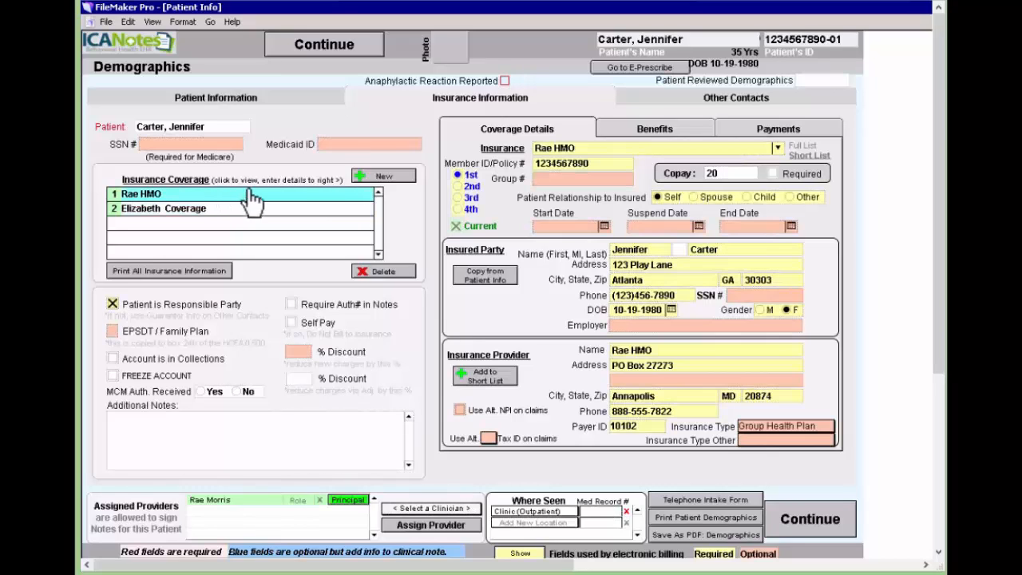
{"action": "left_click", "coordinate": [790, 226]}
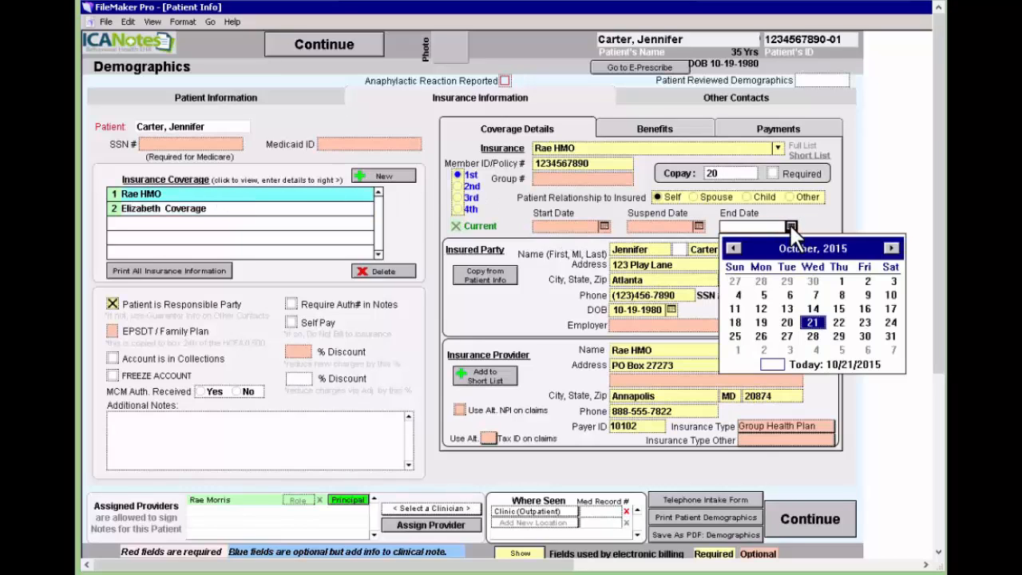
{"action": "left_click", "coordinate": [840, 282]}
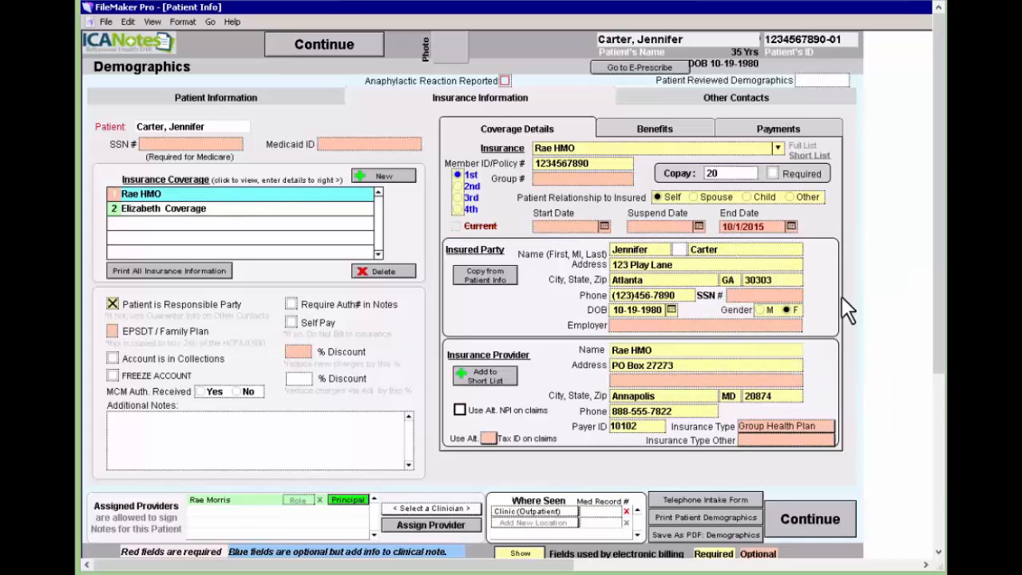
Make Elizabeth Coverage the 1st insurance starting 10/2/2015.
{"action": "left_click", "coordinate": [202, 207]}
{"action": "left_click", "coordinate": [457, 174]}
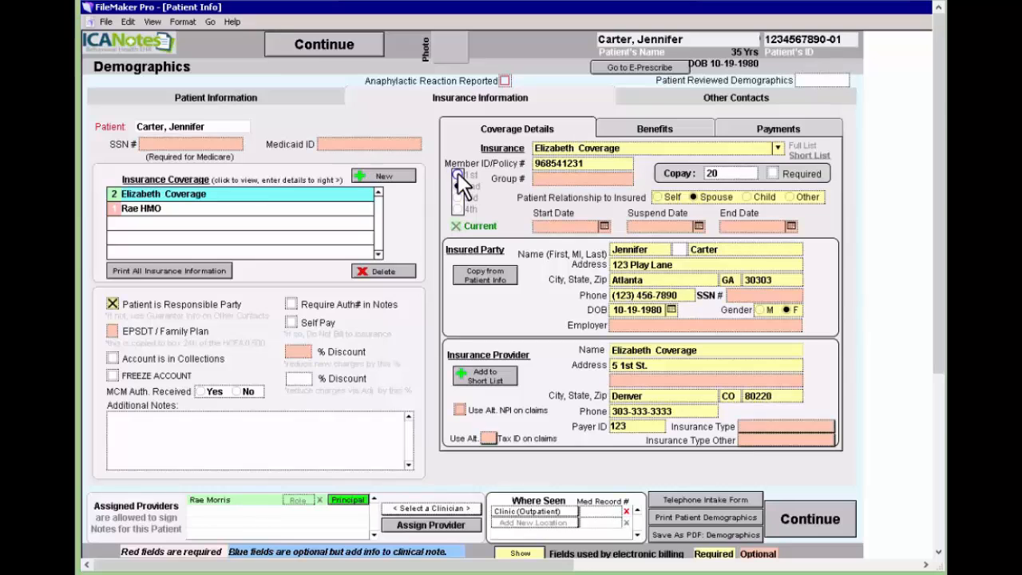
{"action": "left_click", "coordinate": [604, 226]}
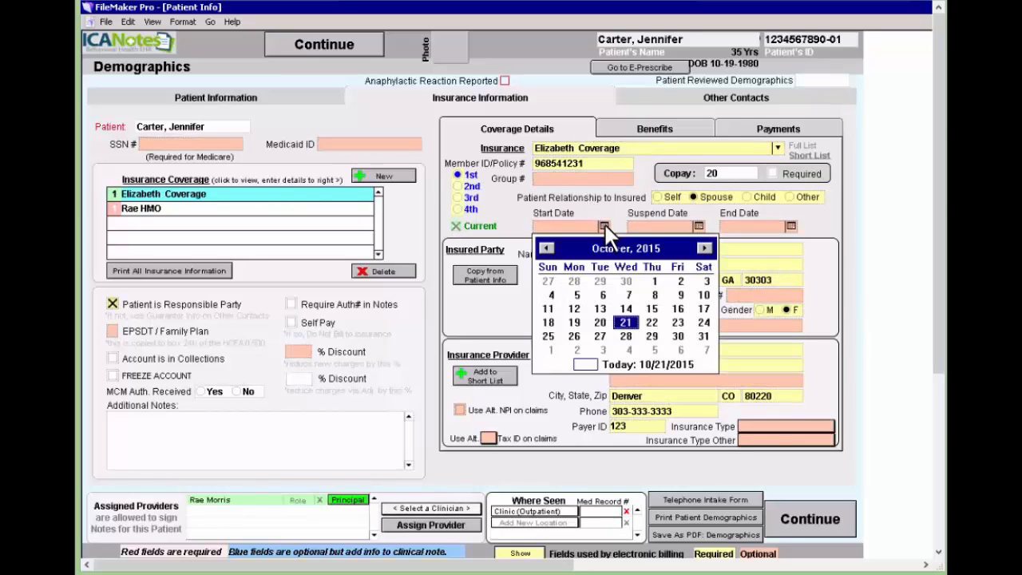
{"action": "left_click", "coordinate": [678, 280]}
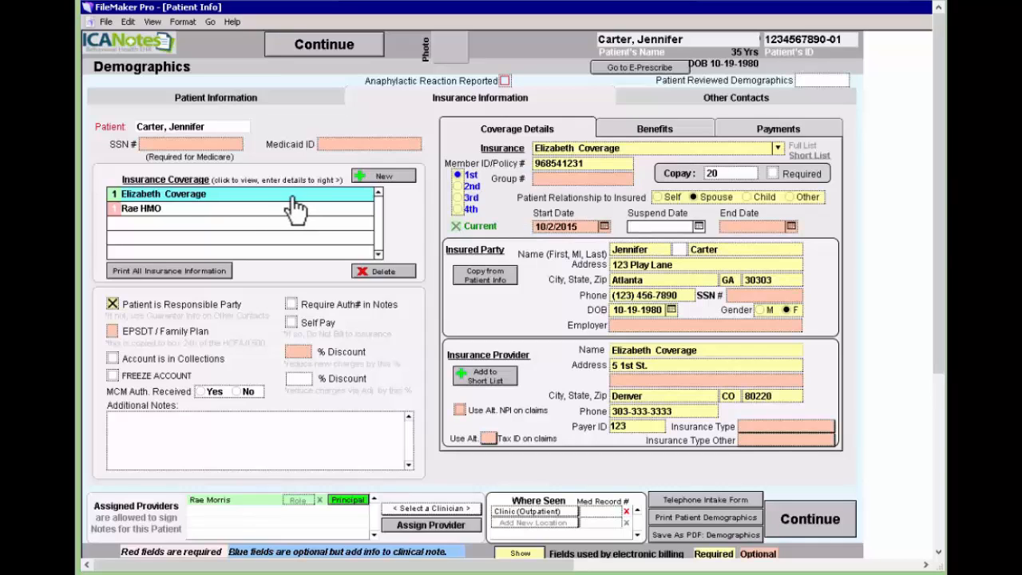
{"action": "left_click", "coordinate": [253, 209]}
{"action": "left_click", "coordinate": [324, 214]}
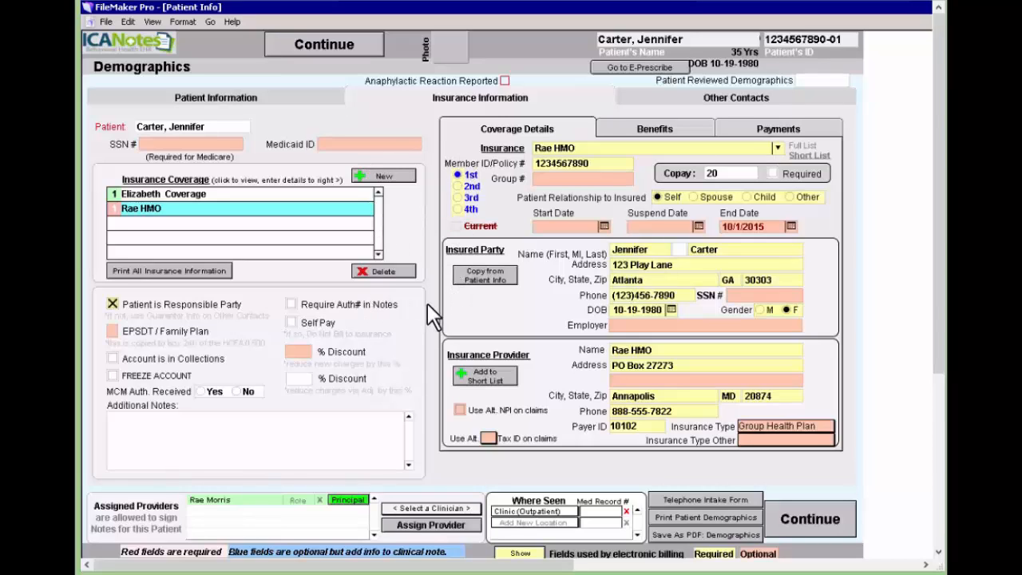
Start a new prescriber progress note, fill it with All Normal findings, and go to Part 2.
{"action": "left_click", "coordinate": [357, 56]}
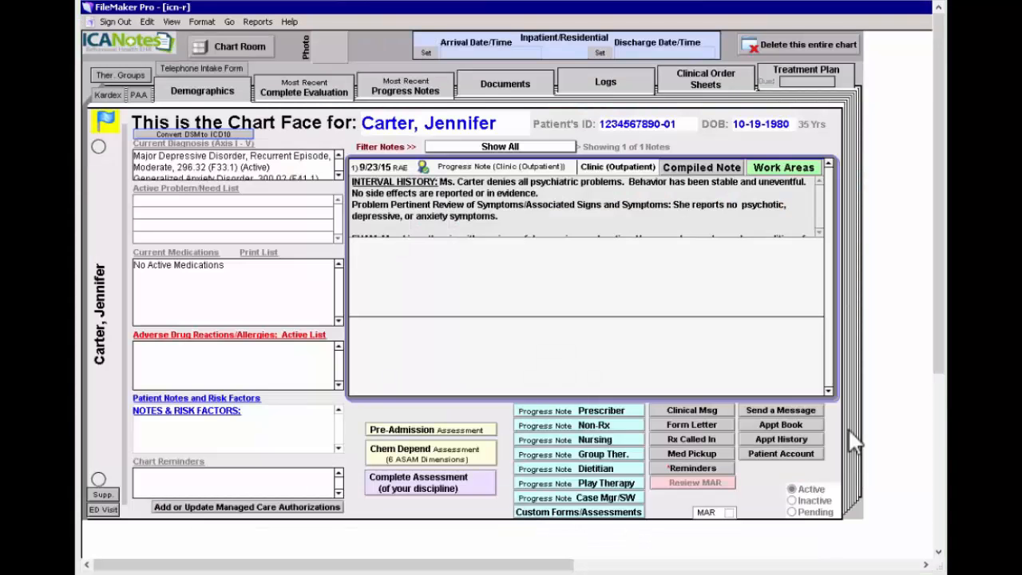
{"action": "left_click", "coordinate": [603, 412]}
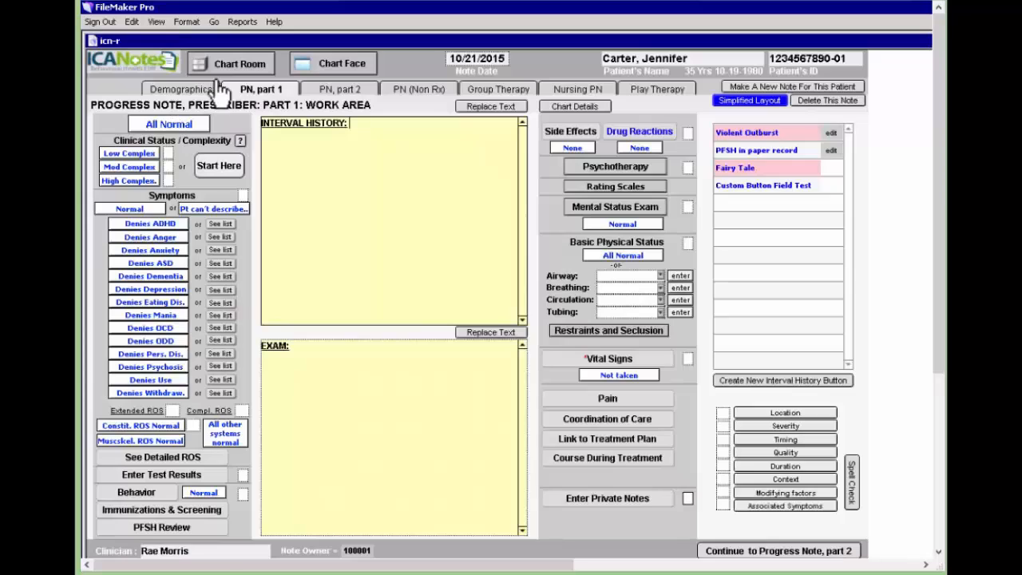
{"action": "left_click", "coordinate": [191, 124]}
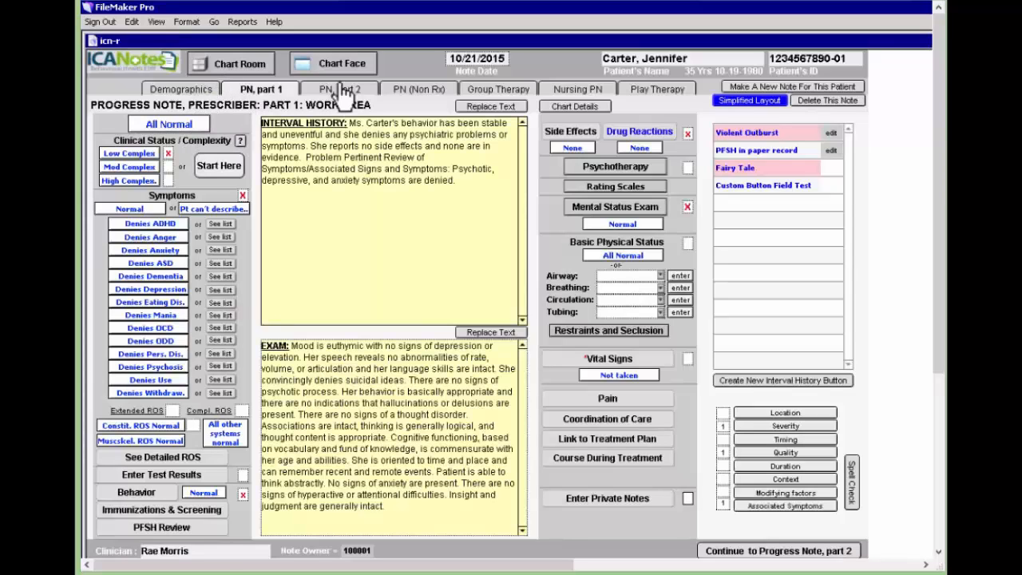
{"action": "left_click", "coordinate": [342, 90]}
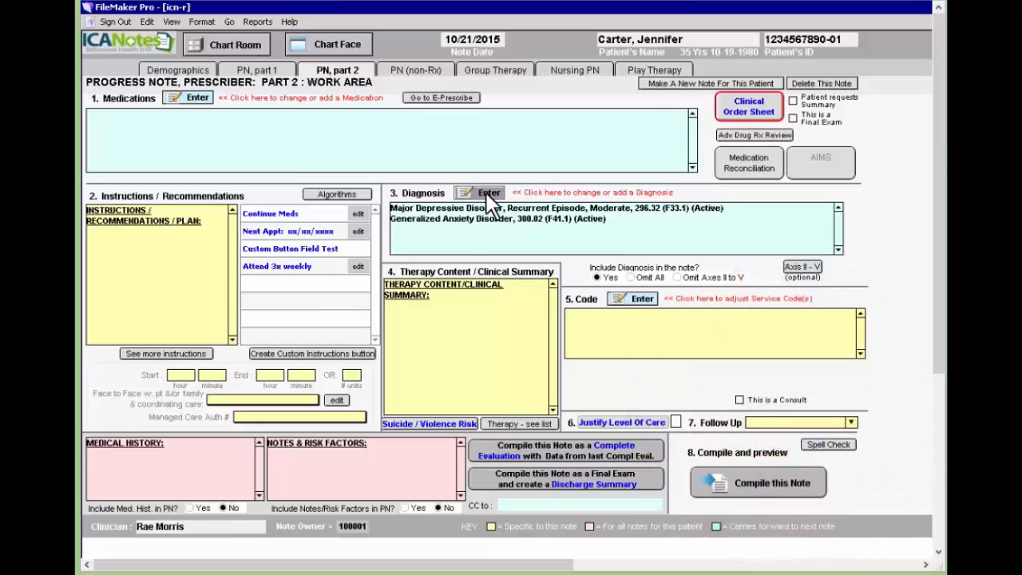
Convert the note's DSM diagnoses to ICD-10 codes F33.1 and F41.1.
{"action": "left_click", "coordinate": [487, 194]}
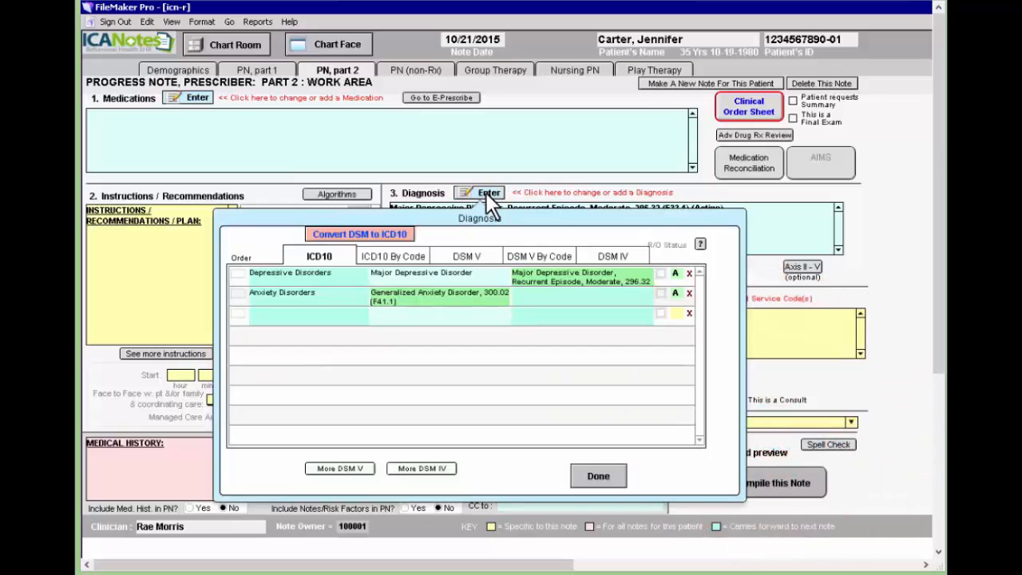
{"action": "left_click", "coordinate": [392, 234]}
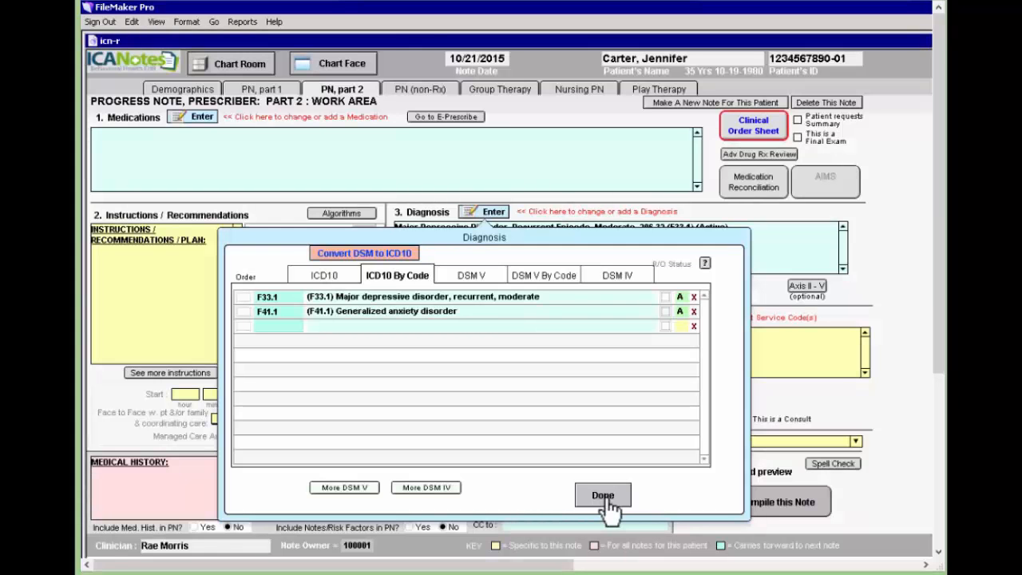
{"action": "left_click", "coordinate": [603, 496]}
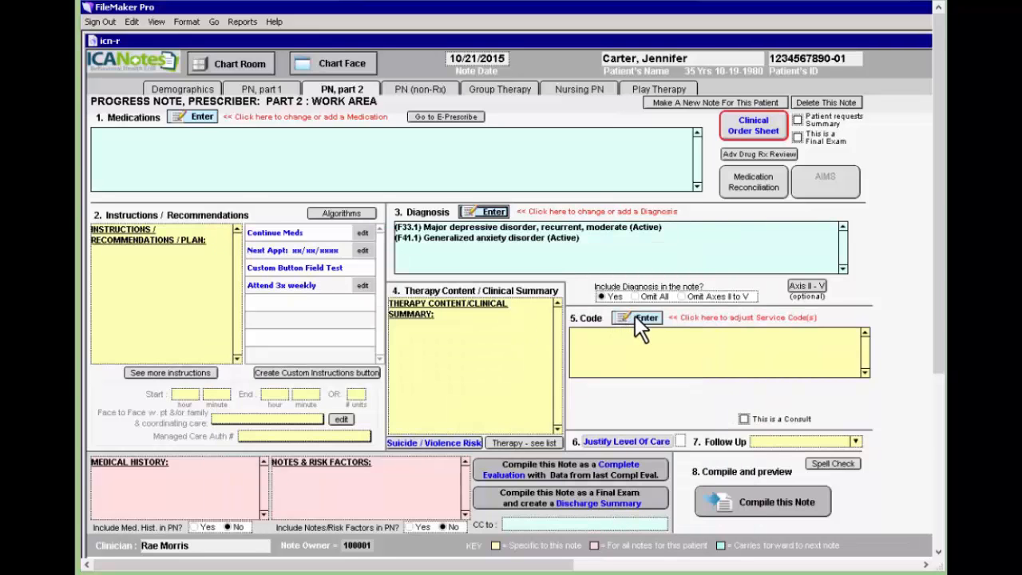
Add service codes 99213 and 90833, compile the note, and switch to the non-prescriber note.
{"action": "left_click", "coordinate": [641, 319]}
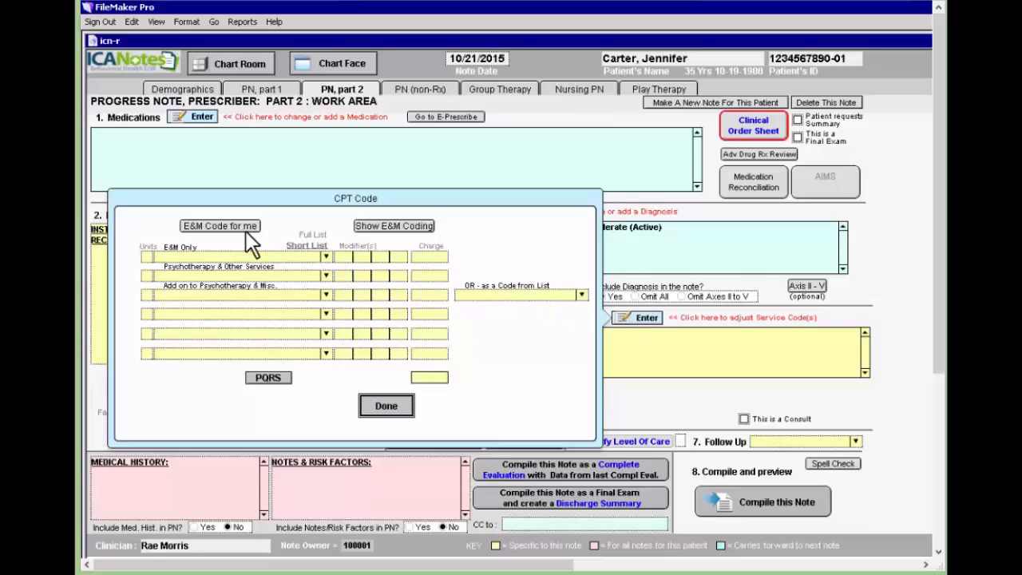
{"action": "left_click", "coordinate": [219, 225]}
{"action": "left_click", "coordinate": [327, 285]}
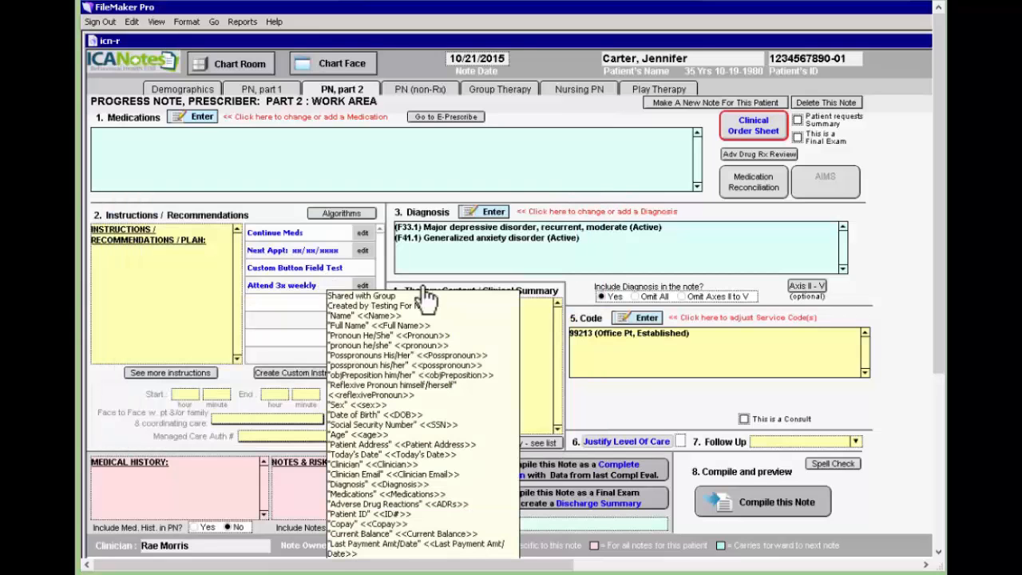
{"action": "left_click", "coordinate": [644, 316]}
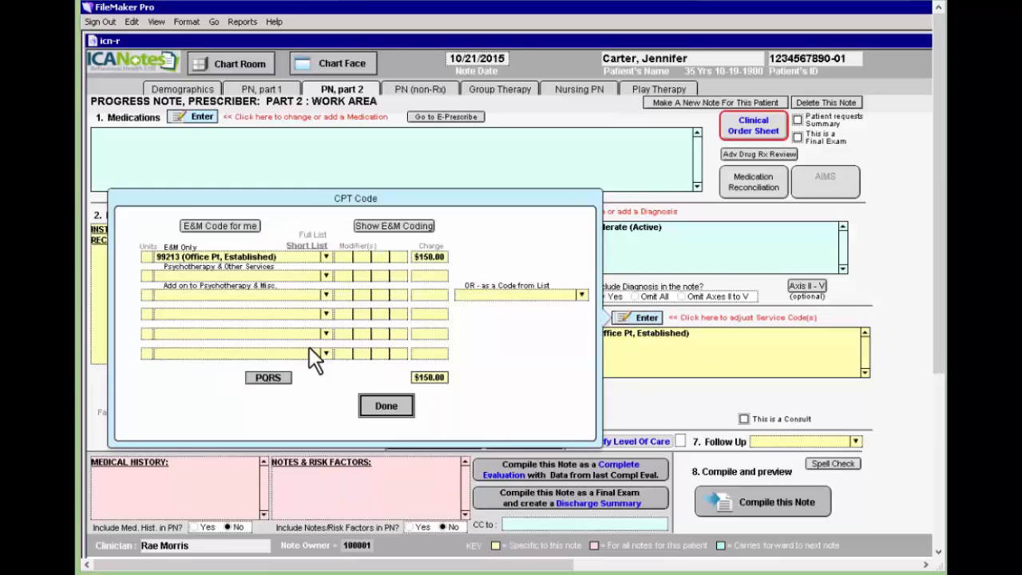
{"action": "left_click", "coordinate": [325, 275]}
{"action": "left_click", "coordinate": [239, 329]}
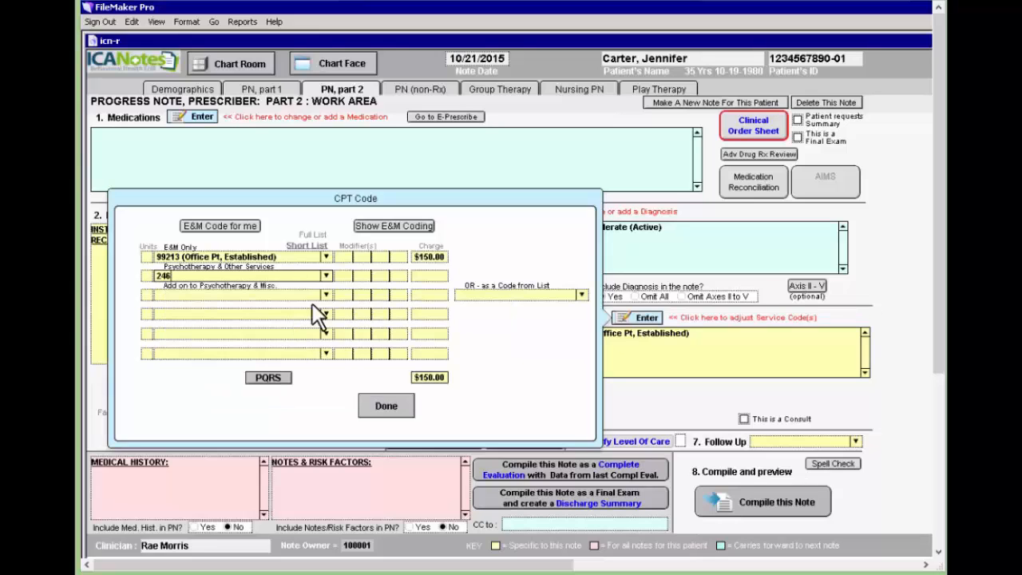
{"action": "left_click", "coordinate": [388, 407]}
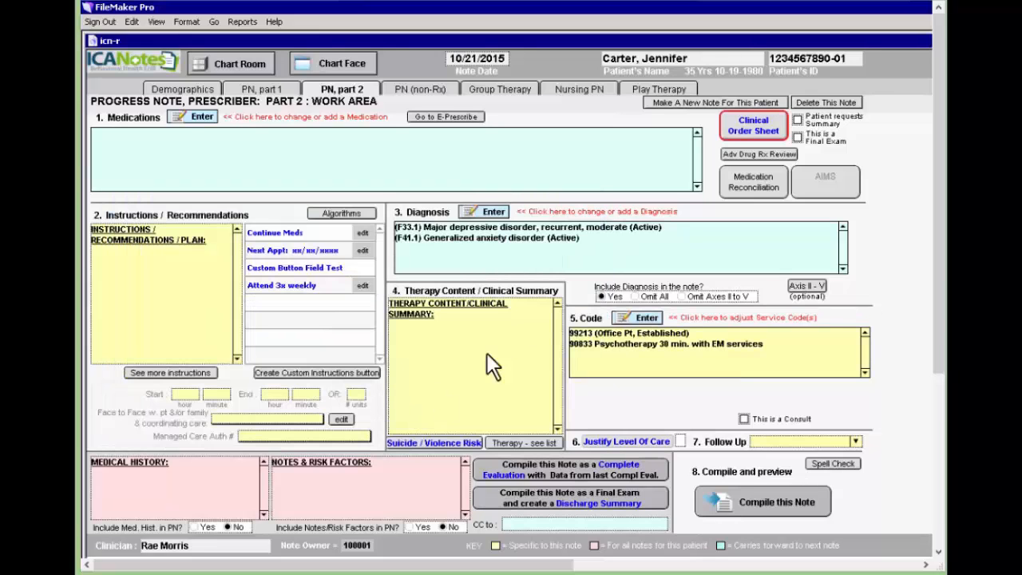
{"action": "left_click", "coordinate": [767, 502]}
{"action": "left_click", "coordinate": [423, 90]}
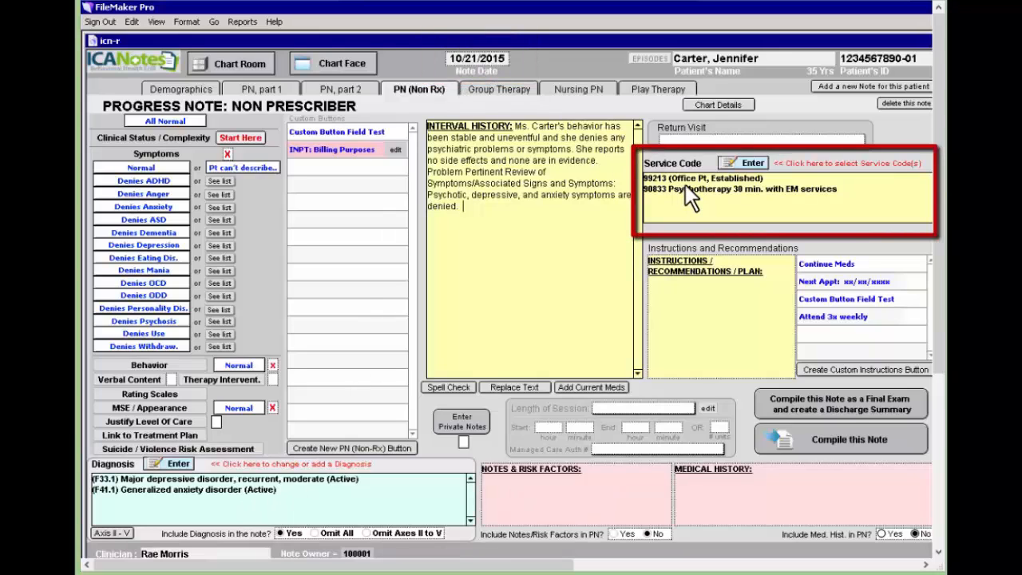
Close the progress note via the Chart Face and return to the Chart Room.
{"action": "left_click", "coordinate": [331, 61]}
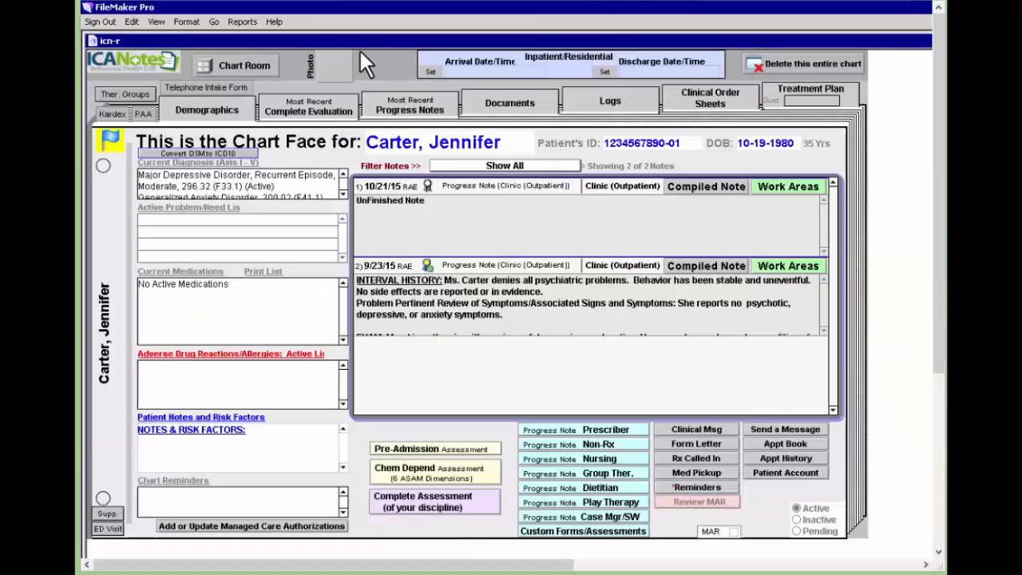
{"action": "left_click", "coordinate": [249, 69]}
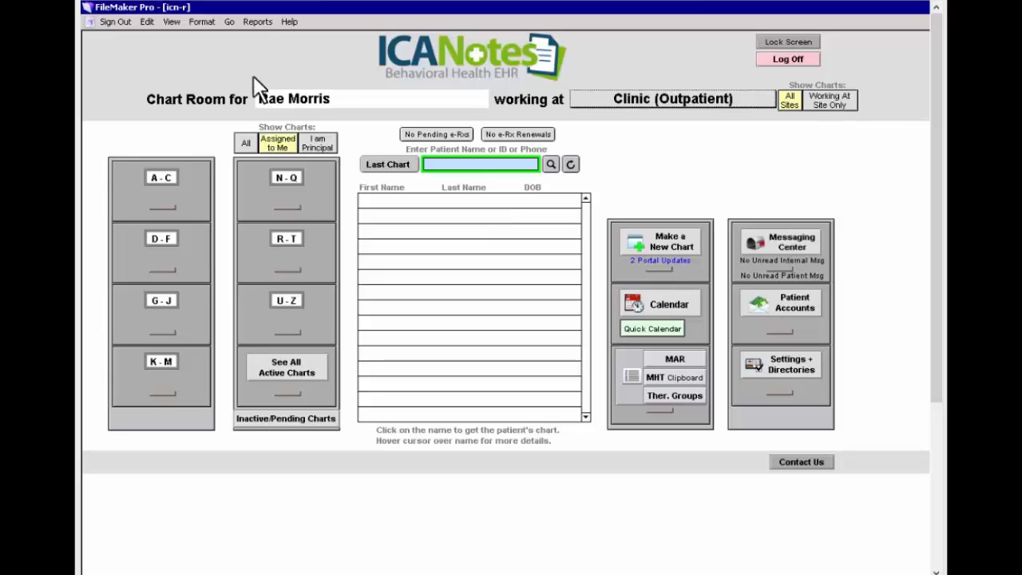
Open the Billing/Productivity Report search form for 10/1/2015 to 10/21/2015 from the Reports menu.
{"action": "left_click", "coordinate": [264, 21]}
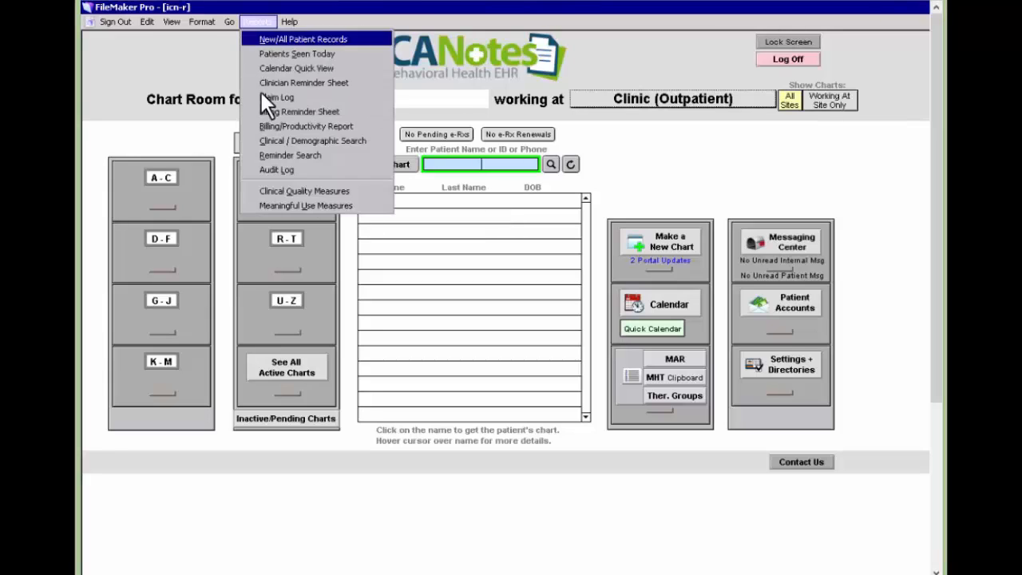
{"action": "left_click", "coordinate": [365, 126]}
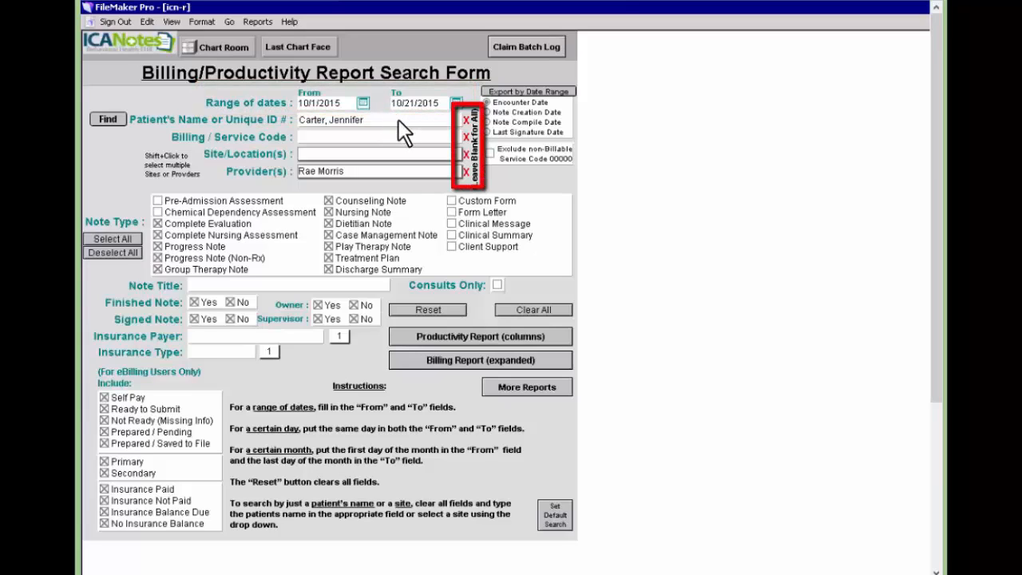
Clear the patient filter, exclude code 00000, Treatment Plan, Discharge Summary and Prepared/Saved claims; save as default.
{"action": "left_click", "coordinate": [467, 119]}
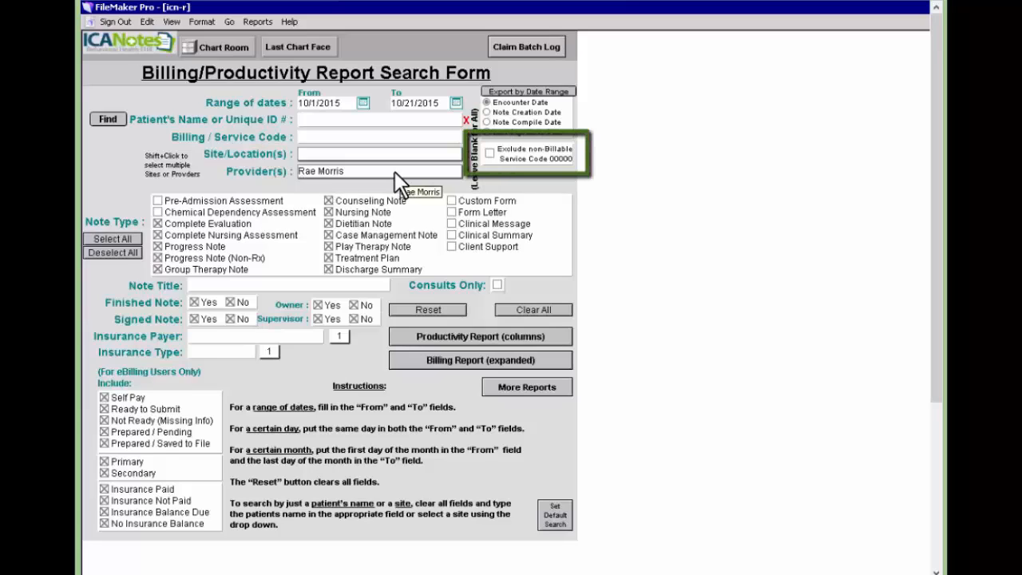
{"action": "left_click", "coordinate": [490, 153]}
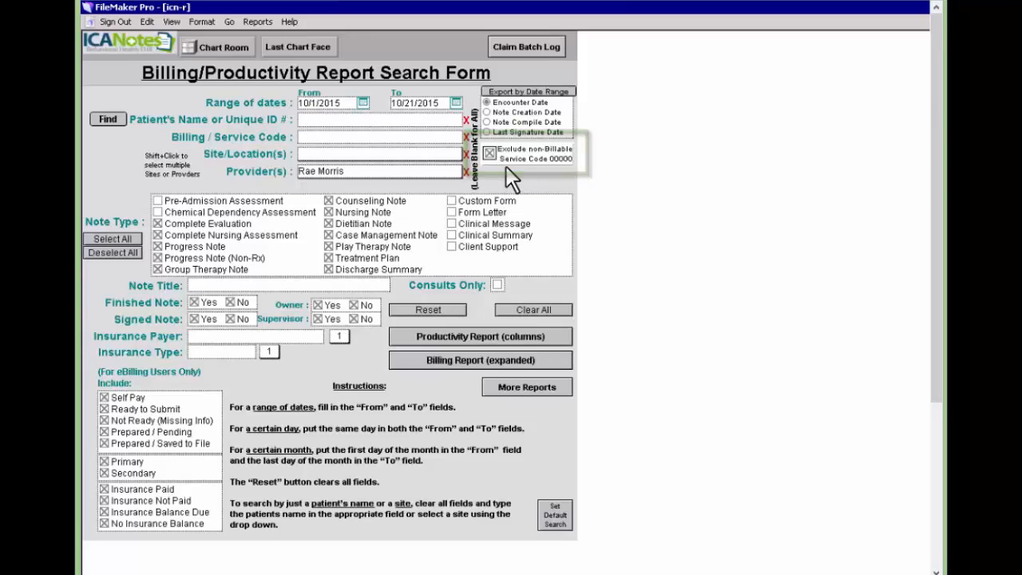
{"action": "left_click", "coordinate": [328, 258]}
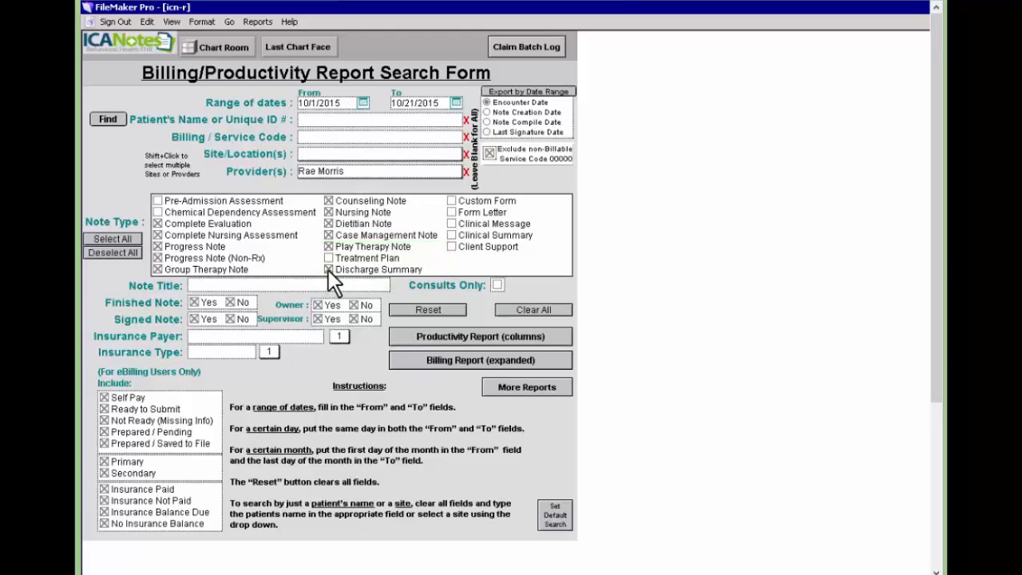
{"action": "left_click", "coordinate": [329, 270]}
{"action": "left_click", "coordinate": [104, 444]}
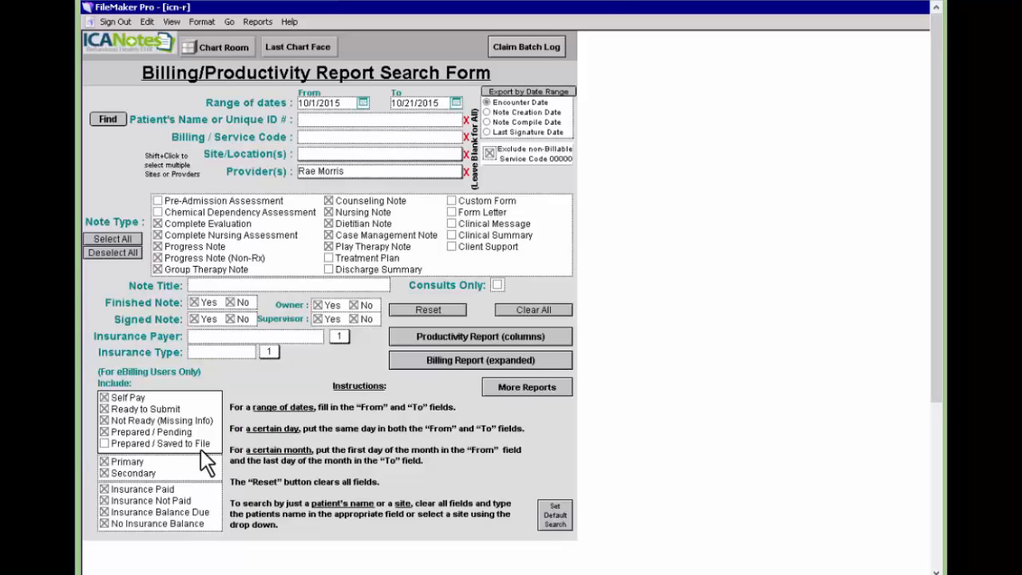
{"action": "left_click", "coordinate": [570, 527]}
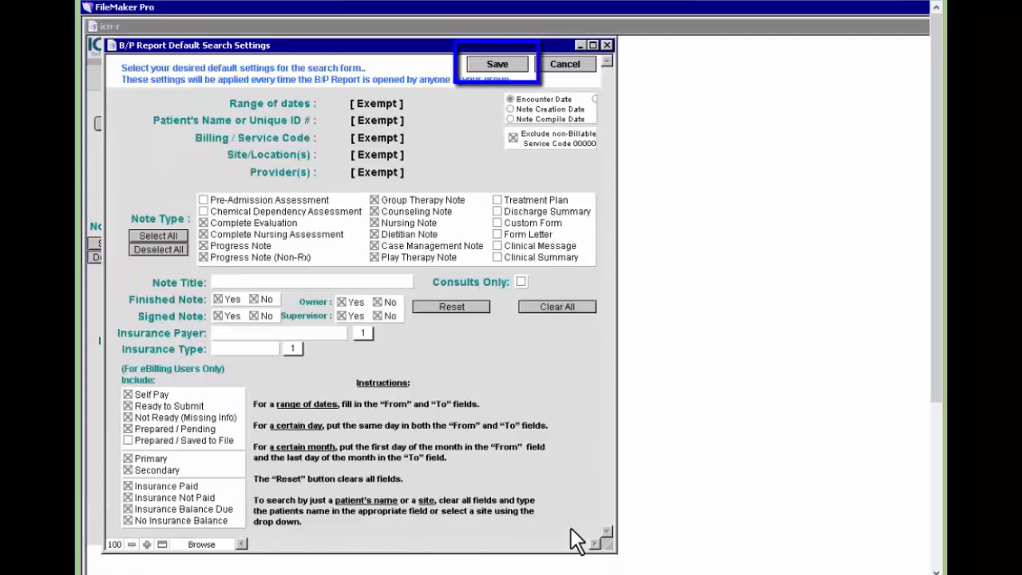
{"action": "left_click", "coordinate": [507, 66]}
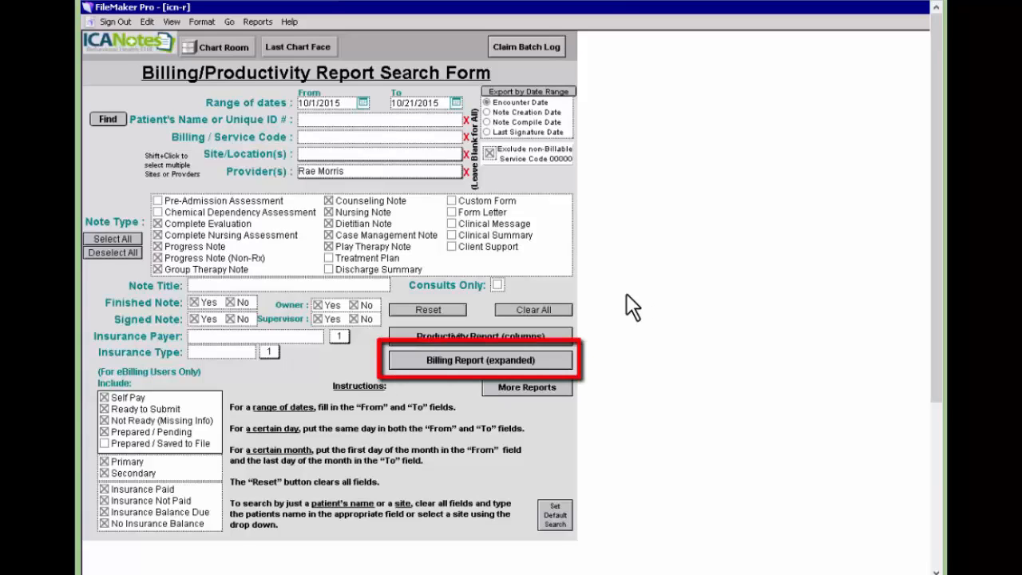
Generate the Billing Report (expanded) using the saved search criteria.
{"action": "left_click", "coordinate": [553, 364]}
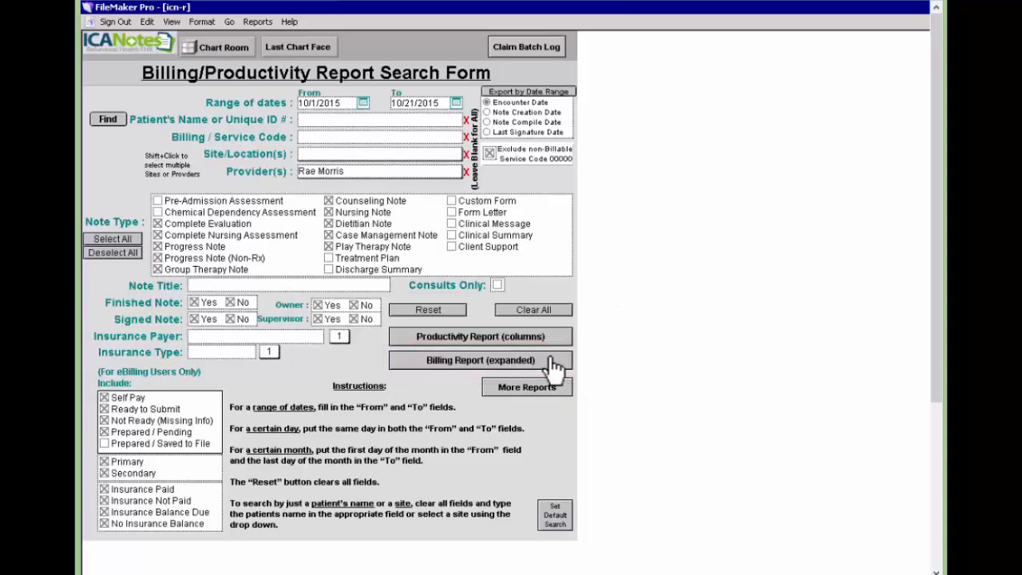
{"action": "left_click", "coordinate": [554, 364]}
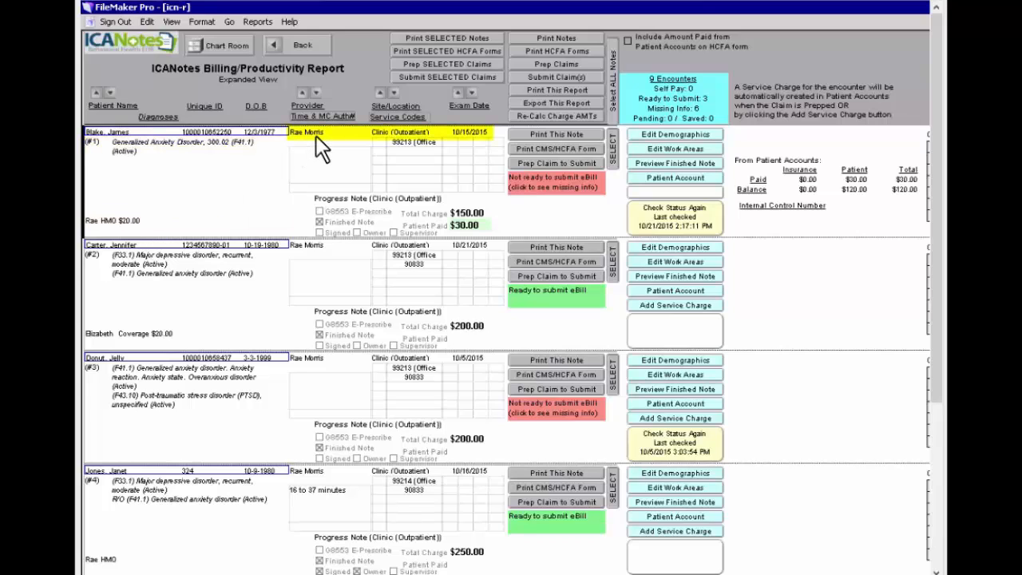
Open record #1's missing-info details and highlight the ICD-9 date-of-service before 10/01/2015 requirement.
{"action": "left_click", "coordinate": [565, 181]}
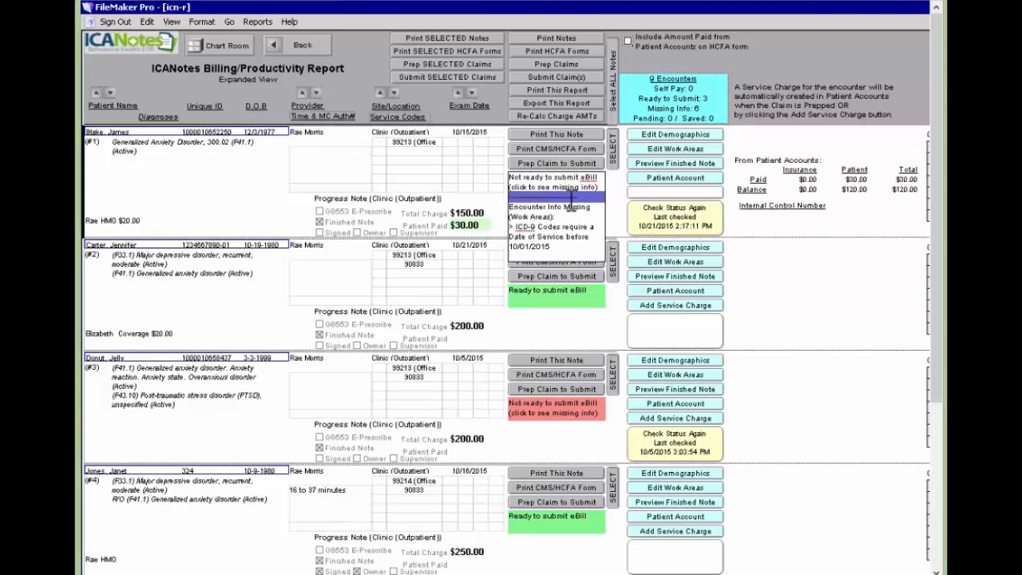
{"action": "left_click_drag", "start_coordinate": [586, 209], "coordinate": [510, 217]}
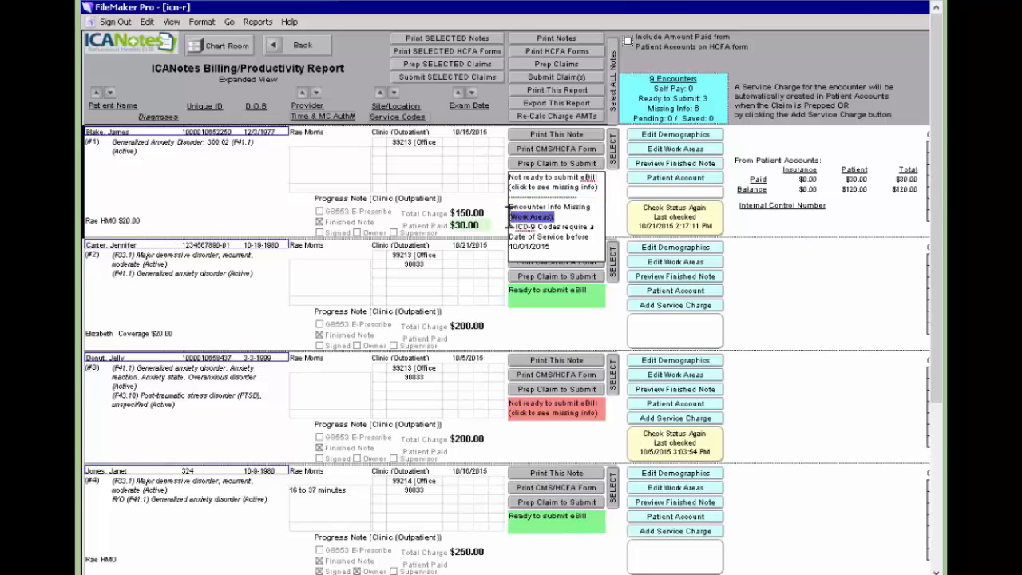
{"action": "left_click_drag", "start_coordinate": [561, 248], "coordinate": [509, 225]}
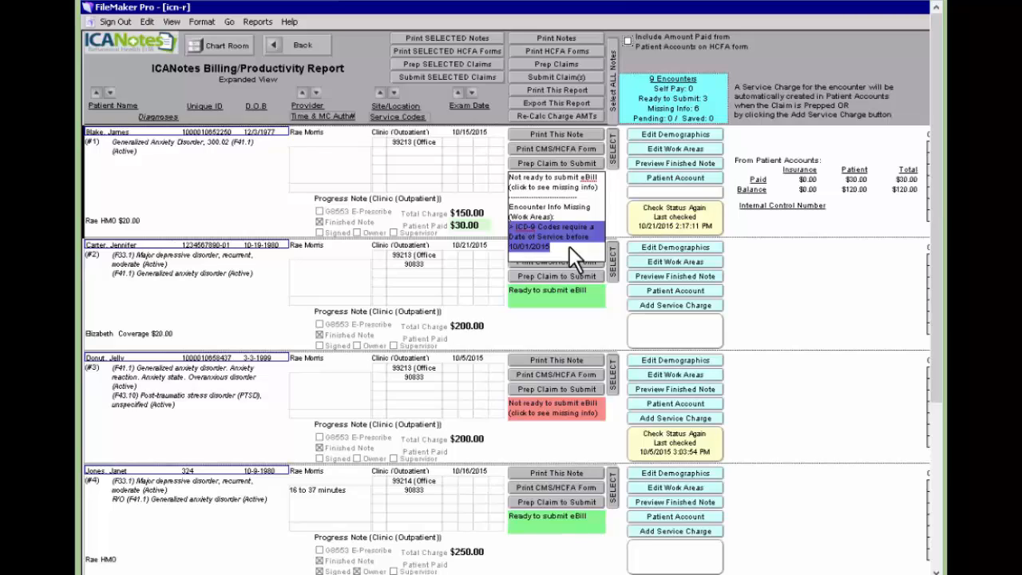
Convert encounter #1's DSM diagnosis to ICD-10 F41.1 Generalized anxiety disorder and recheck its eBill status.
{"action": "left_click", "coordinate": [696, 150]}
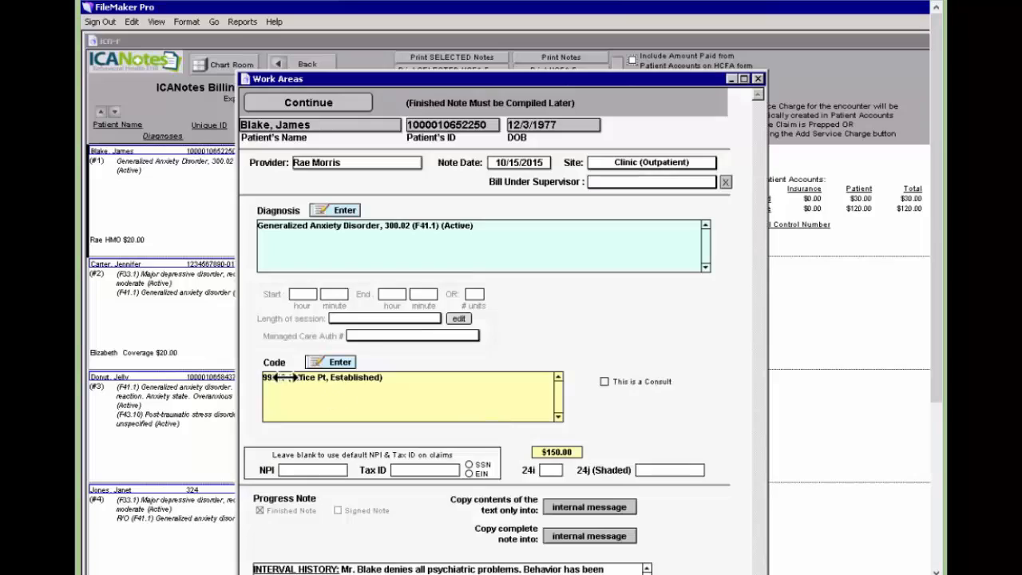
{"action": "left_click", "coordinate": [339, 210]}
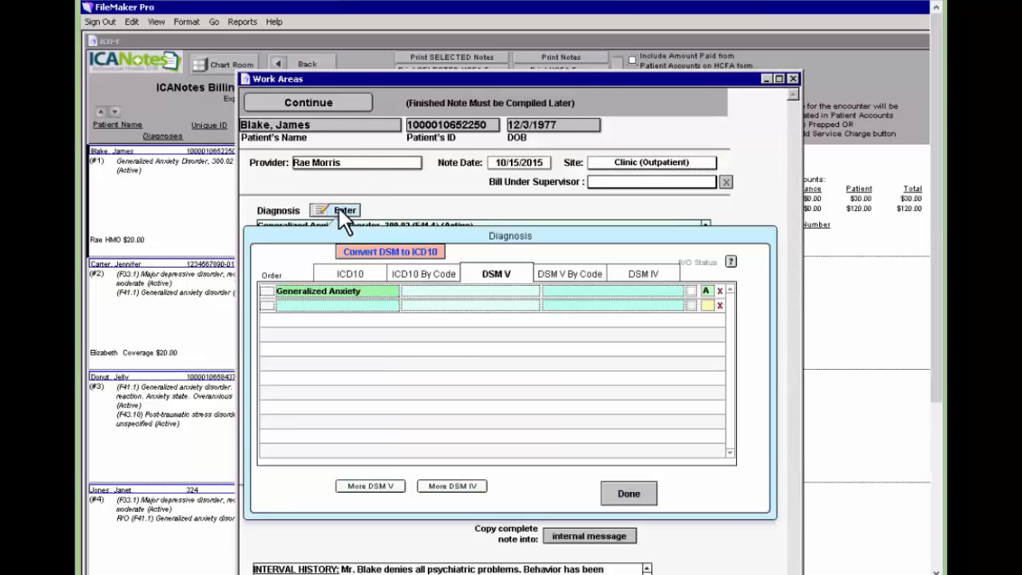
{"action": "left_click", "coordinate": [404, 250]}
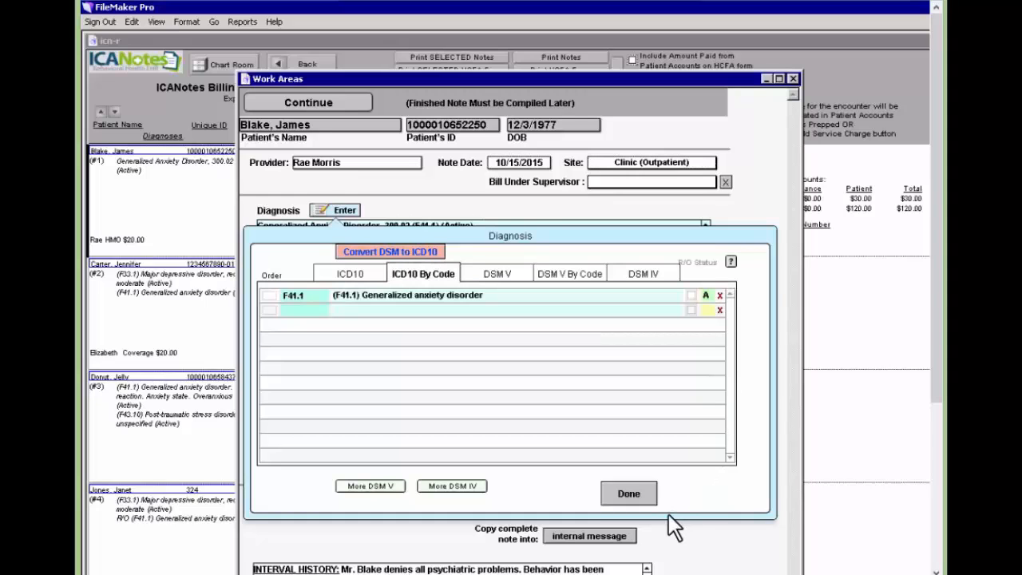
{"action": "left_click", "coordinate": [631, 490]}
{"action": "left_click", "coordinate": [307, 102]}
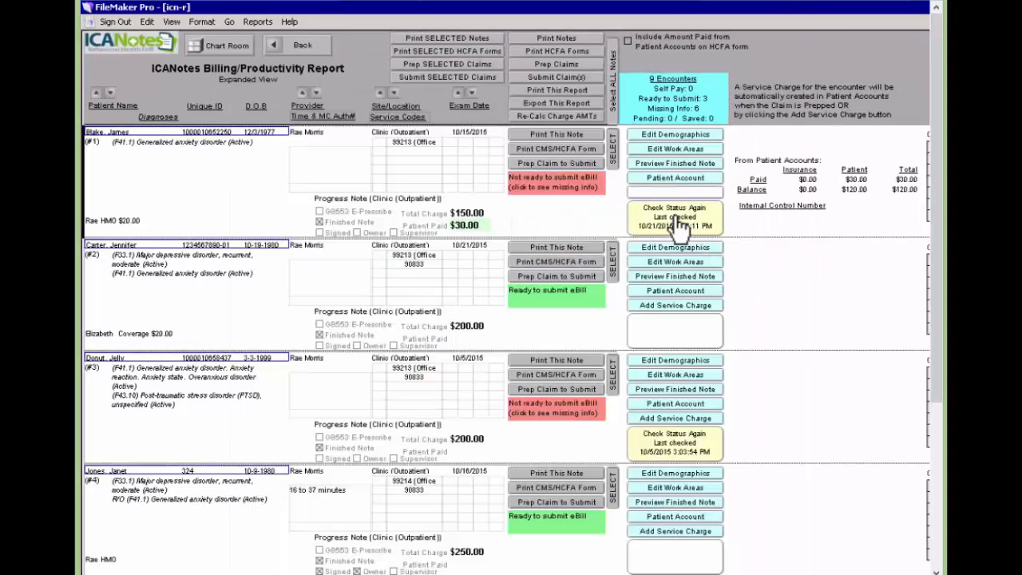
{"action": "left_click", "coordinate": [676, 224]}
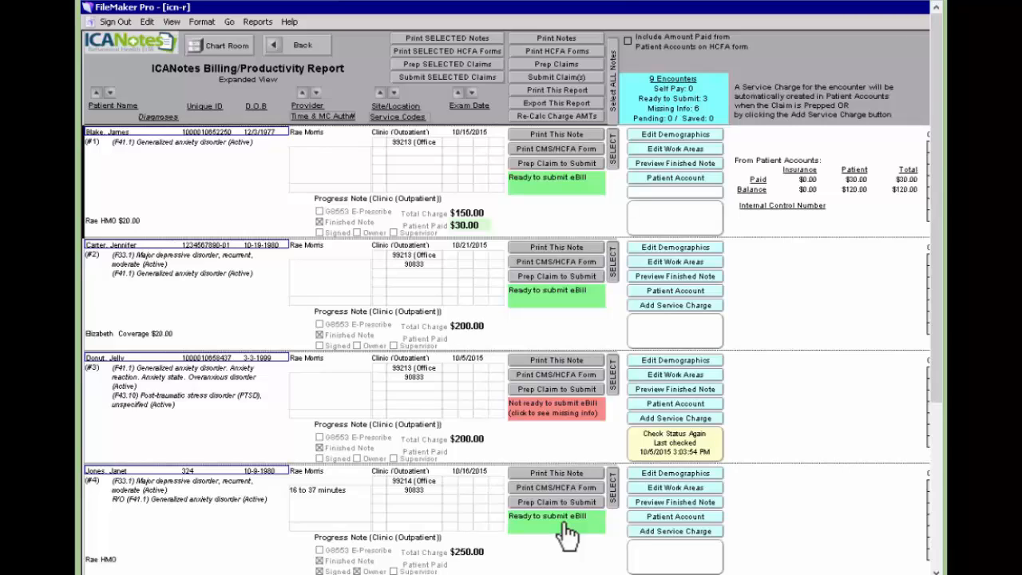
Recheck encounter #3's eBill status and highlight its missing accident-condition and payer information.
{"action": "left_click", "coordinate": [670, 446]}
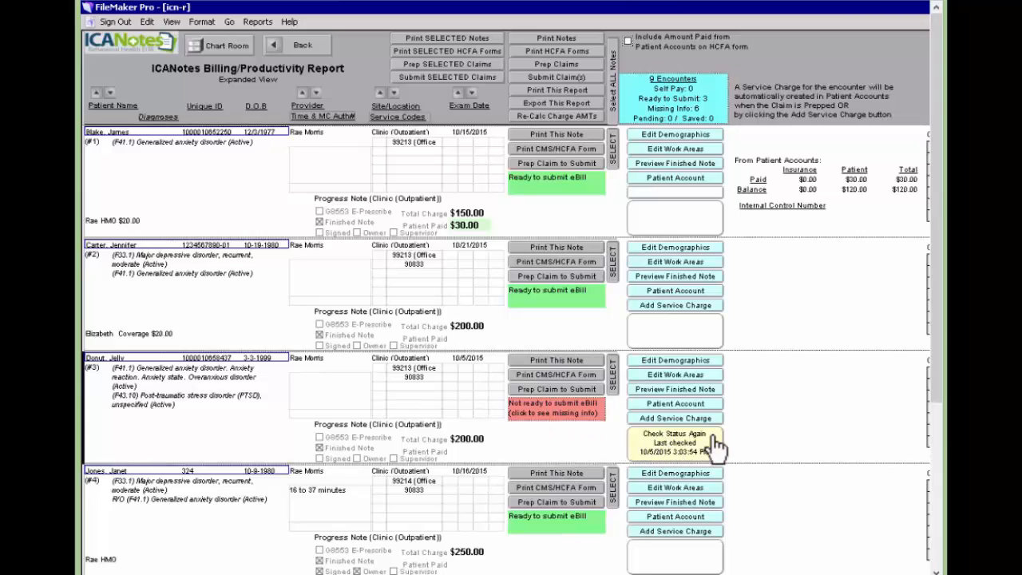
{"action": "left_click", "coordinate": [570, 415]}
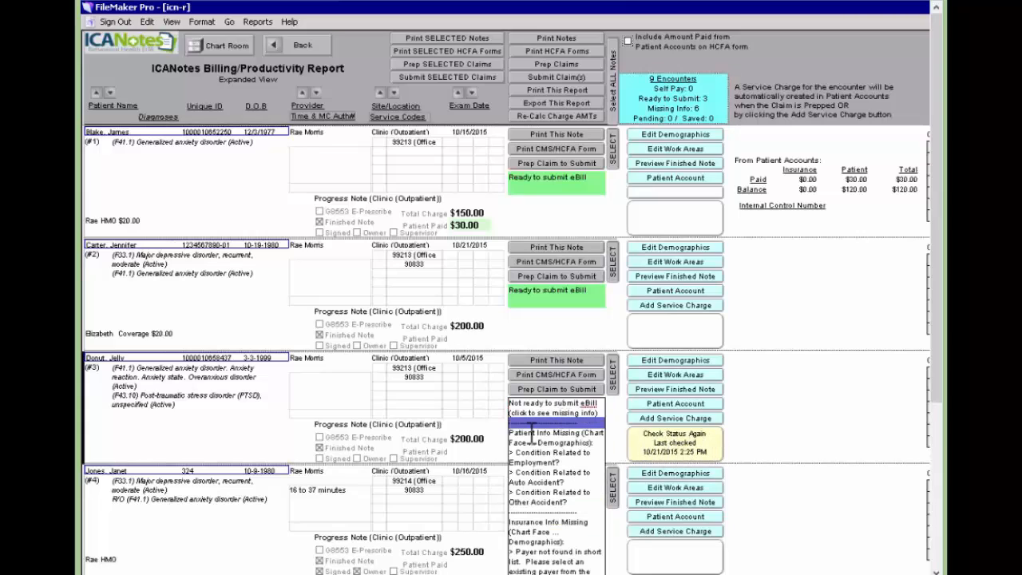
{"action": "left_click_drag", "start_coordinate": [581, 433], "coordinate": [507, 431]}
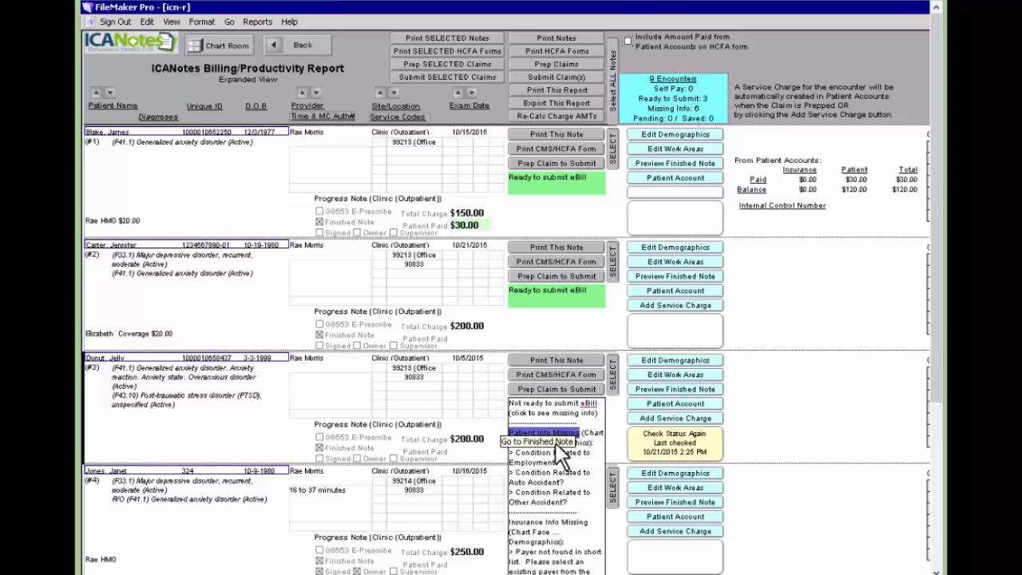
{"action": "left_click_drag", "start_coordinate": [585, 432], "coordinate": [596, 443]}
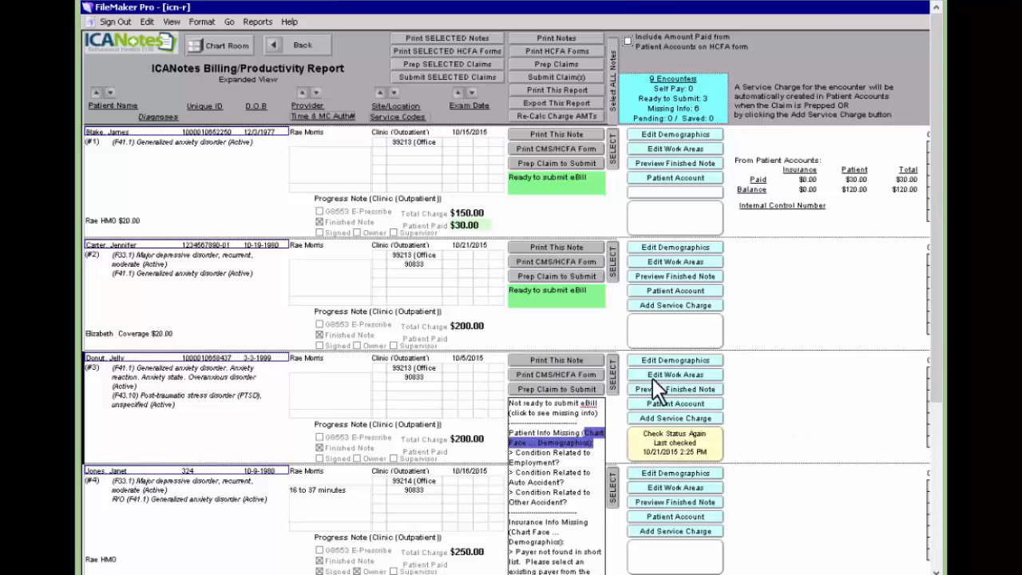
Mark encounter #3's condition unrelated to employment or other accident, review insurance, and recheck its status.
{"action": "left_click", "coordinate": [675, 360]}
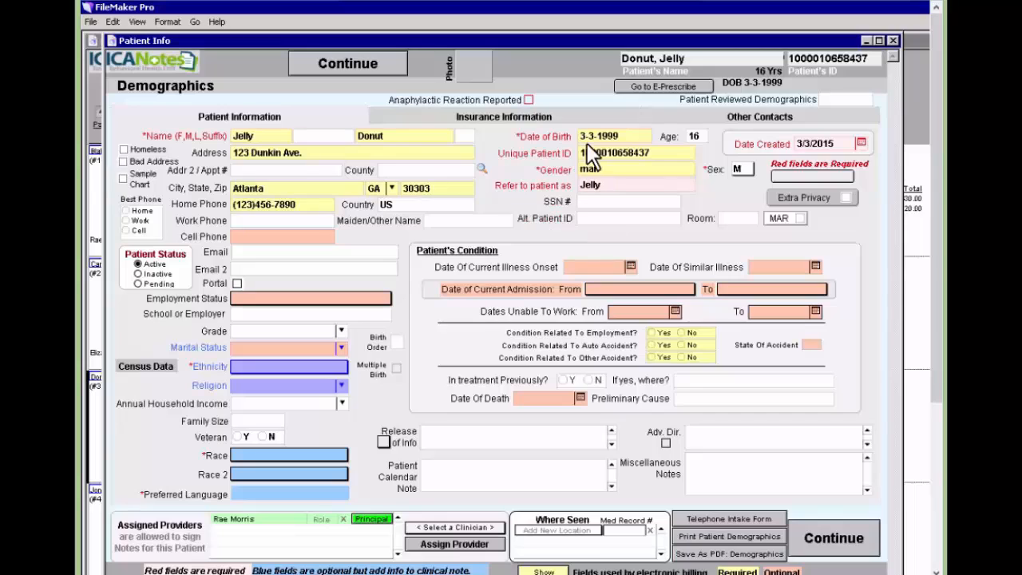
{"action": "left_click", "coordinate": [681, 333]}
{"action": "left_click", "coordinate": [682, 357]}
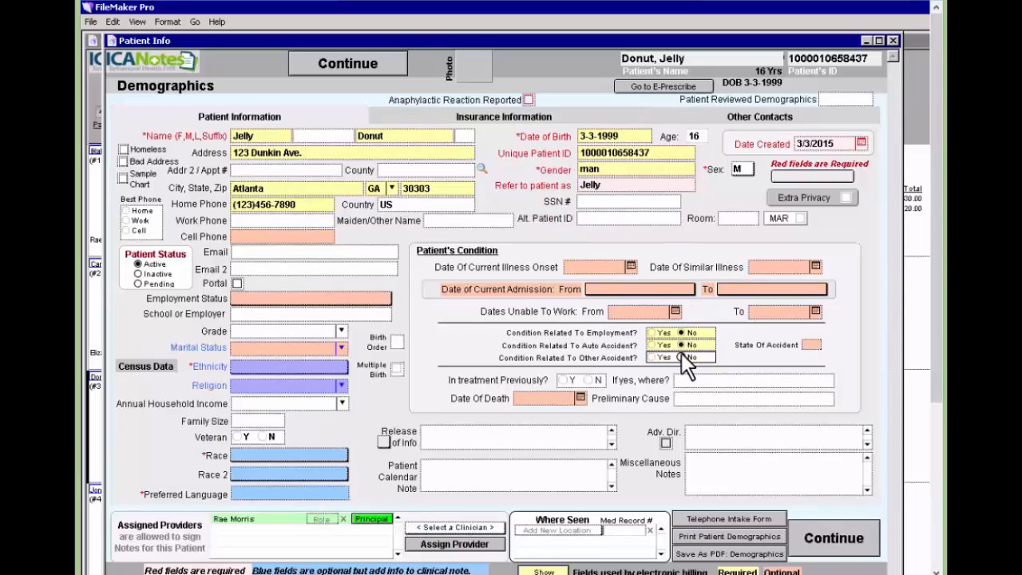
{"action": "left_click", "coordinate": [503, 118]}
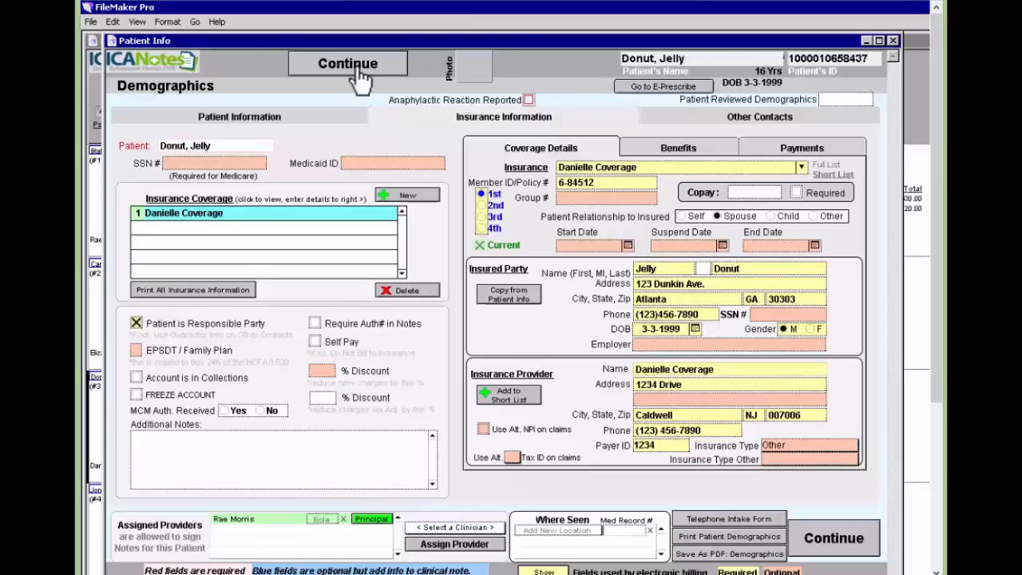
{"action": "left_click", "coordinate": [355, 70]}
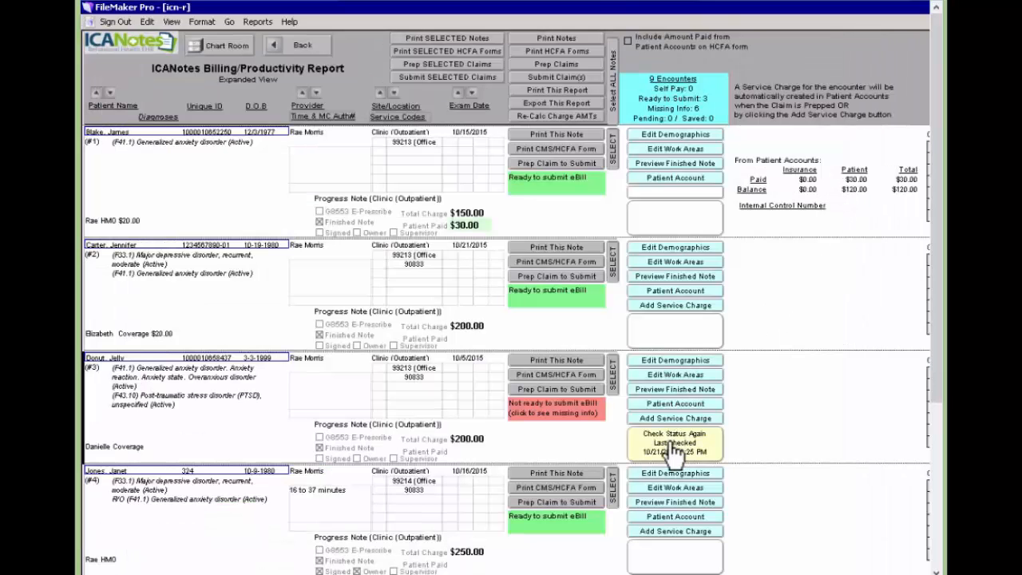
{"action": "left_click", "coordinate": [673, 450]}
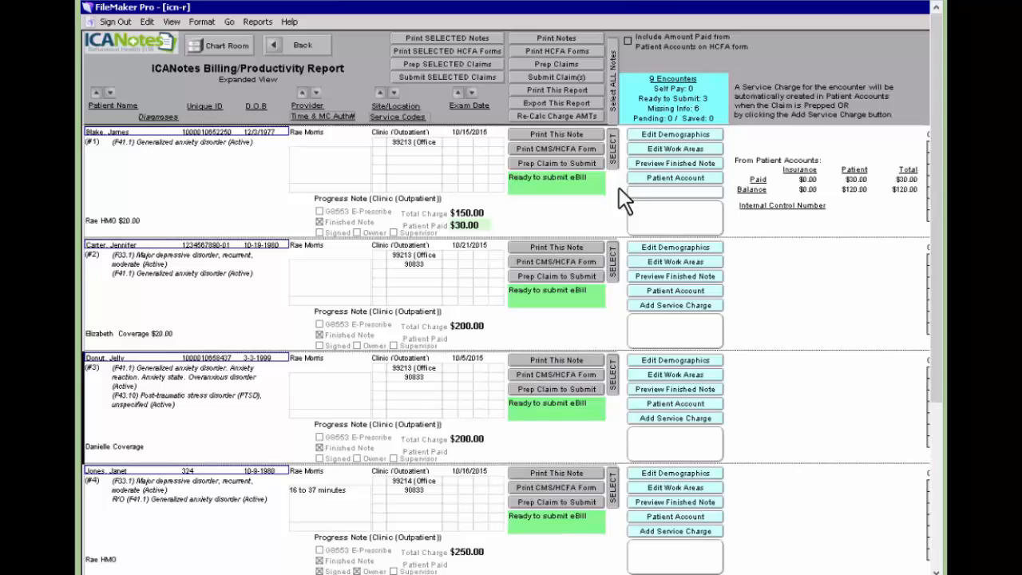
{"action": "left_click", "coordinate": [584, 87]}
{"action": "left_click", "coordinate": [615, 152]}
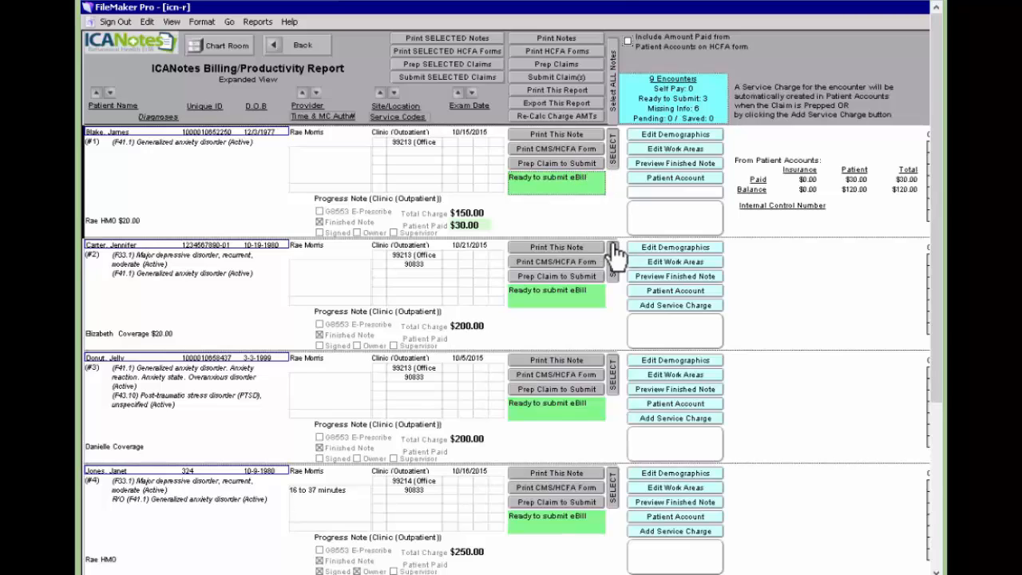
{"action": "left_click", "coordinate": [612, 375]}
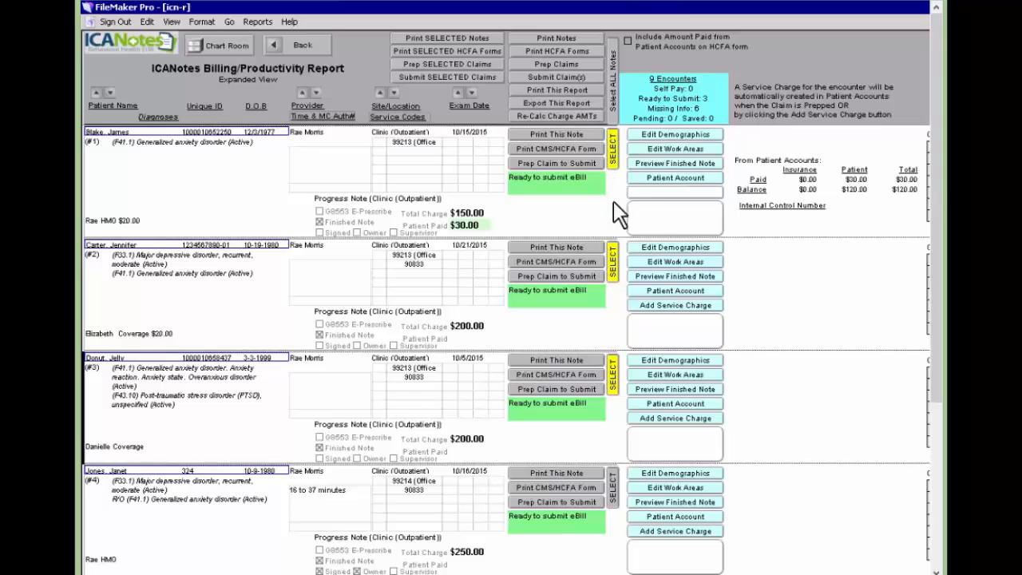
{"action": "left_click", "coordinate": [613, 160]}
{"action": "left_click", "coordinate": [613, 265]}
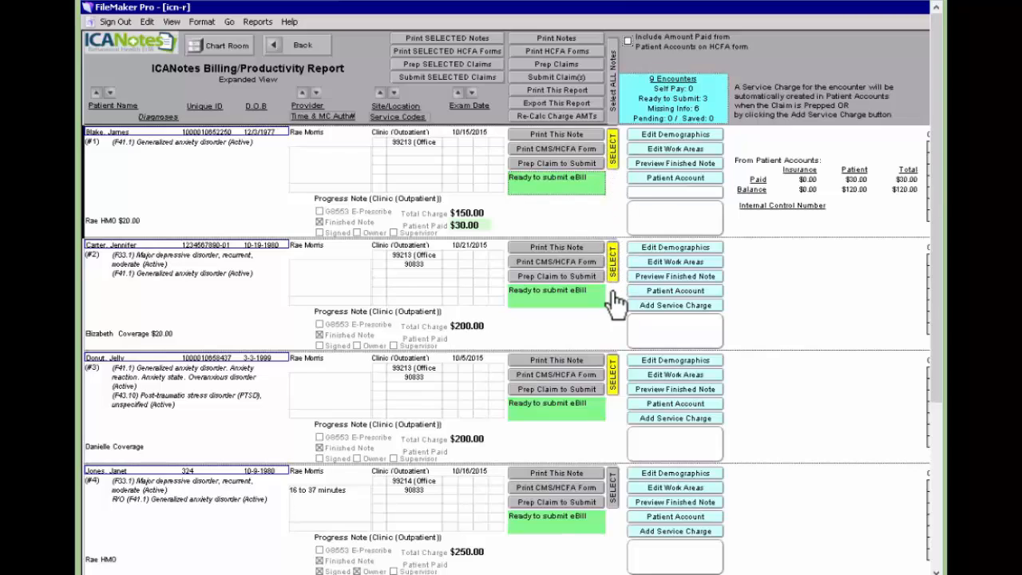
{"action": "left_click", "coordinate": [619, 375]}
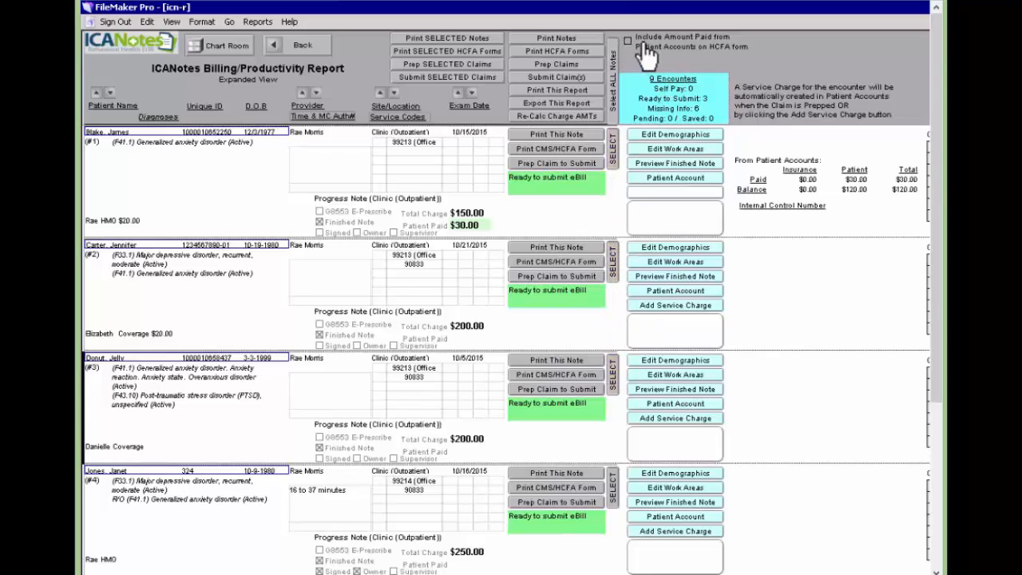
Prep the listed encounters as Primary claims and confirm the claim options.
{"action": "left_click", "coordinate": [568, 65]}
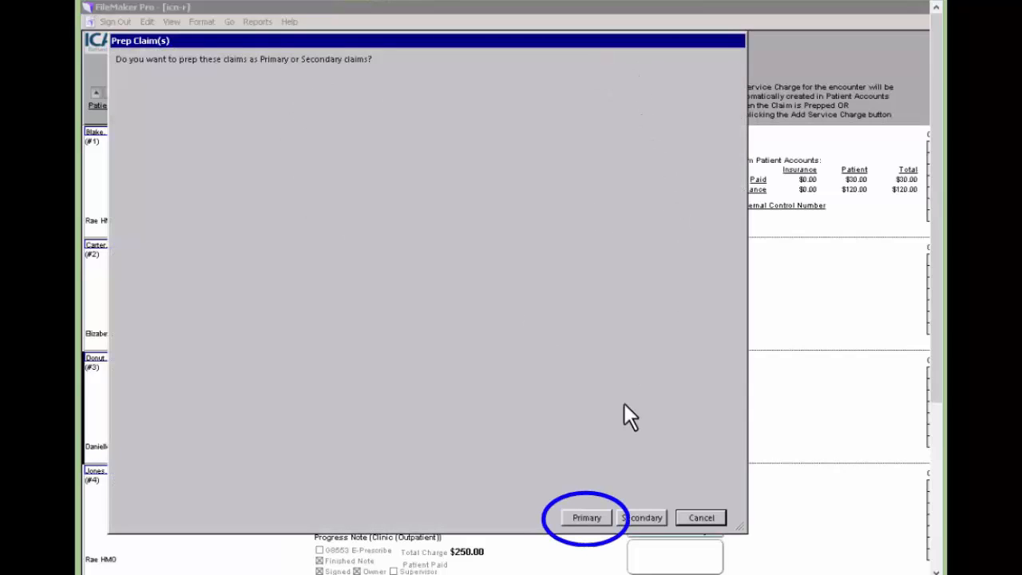
{"action": "left_click", "coordinate": [592, 518]}
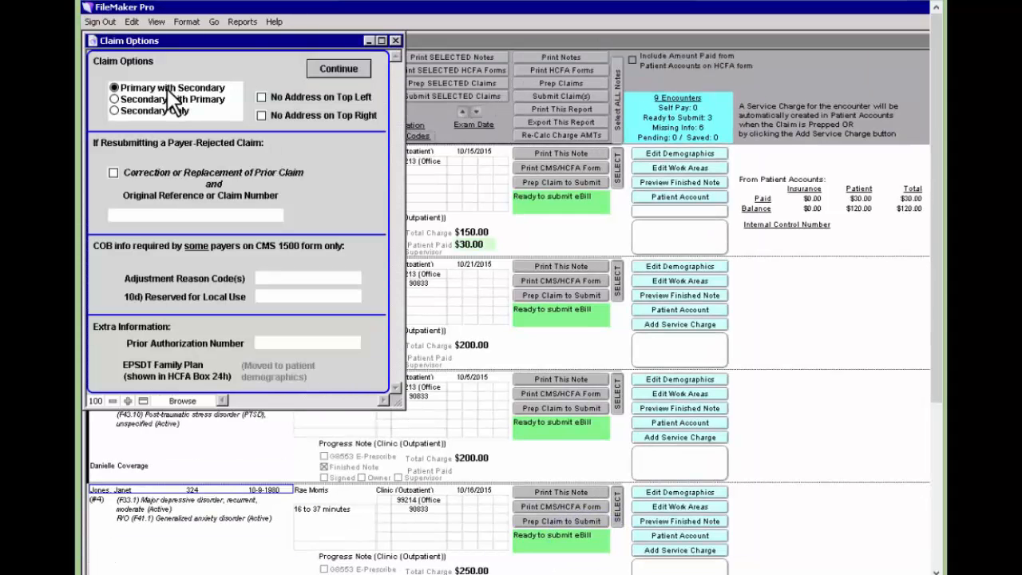
{"action": "left_click", "coordinate": [114, 172]}
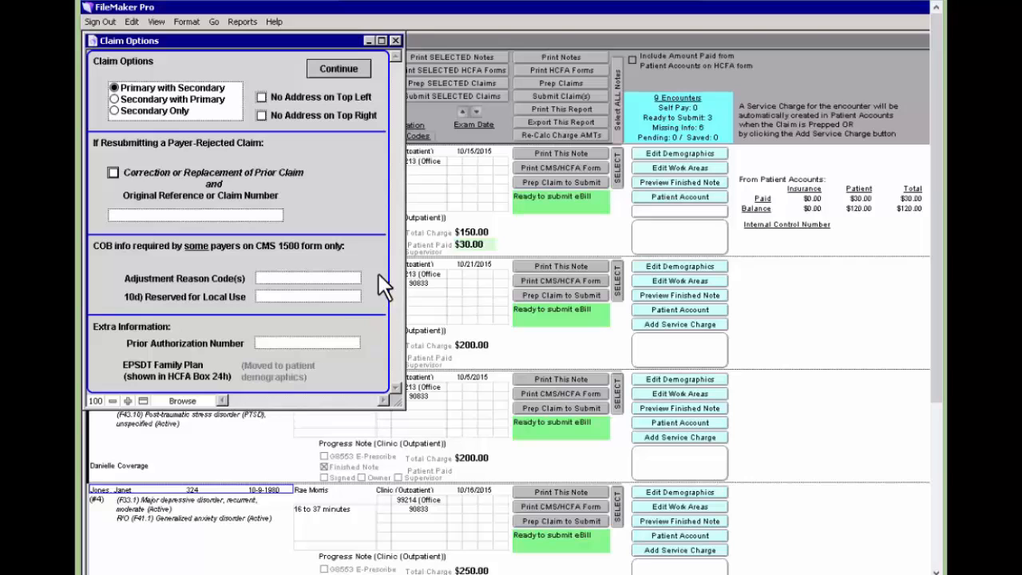
{"action": "left_click", "coordinate": [338, 69]}
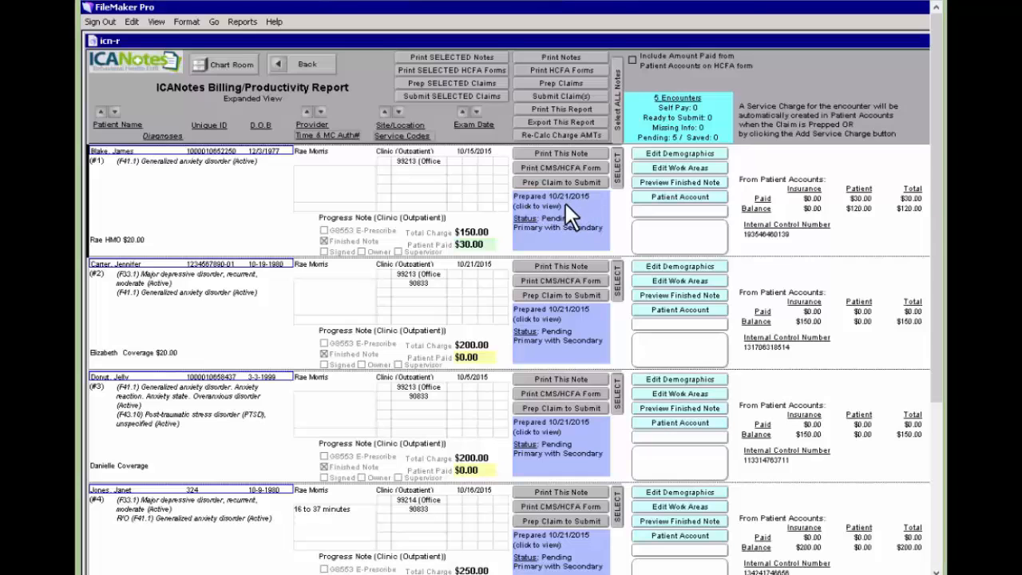
{"action": "left_click", "coordinate": [565, 203]}
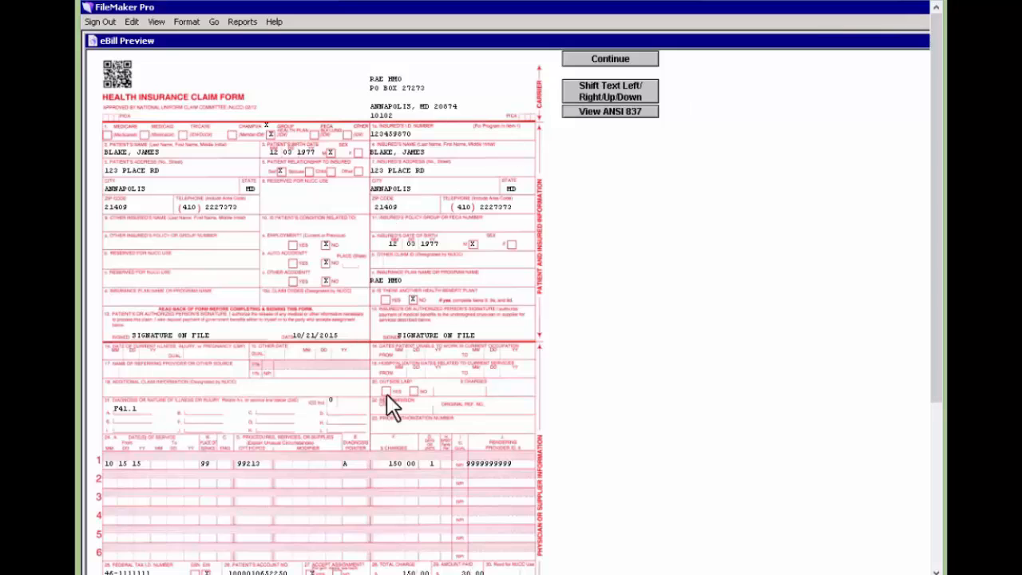
{"action": "left_click_drag", "start_coordinate": [934, 126], "coordinate": [927, 97]}
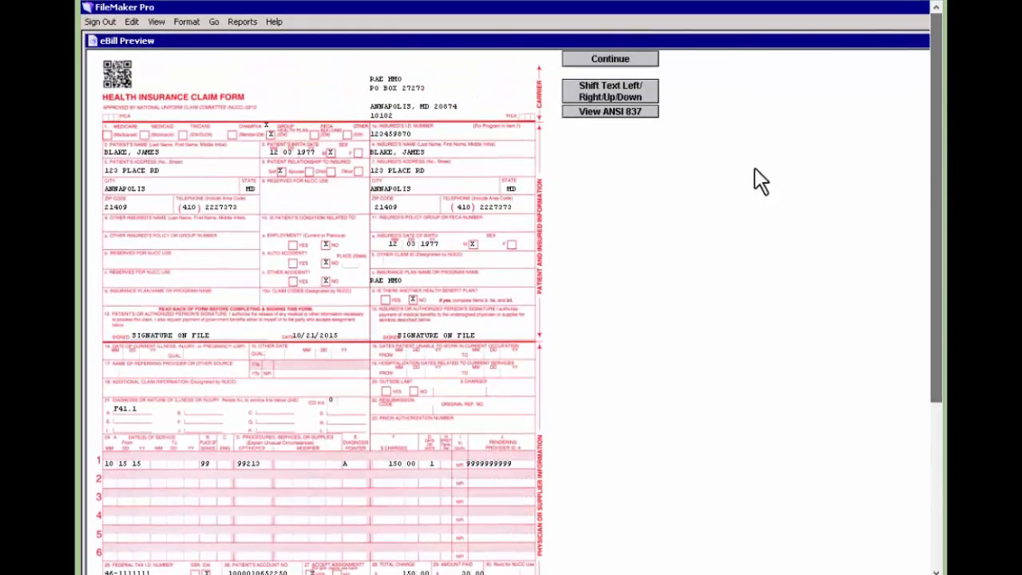
{"action": "left_click", "coordinate": [615, 116]}
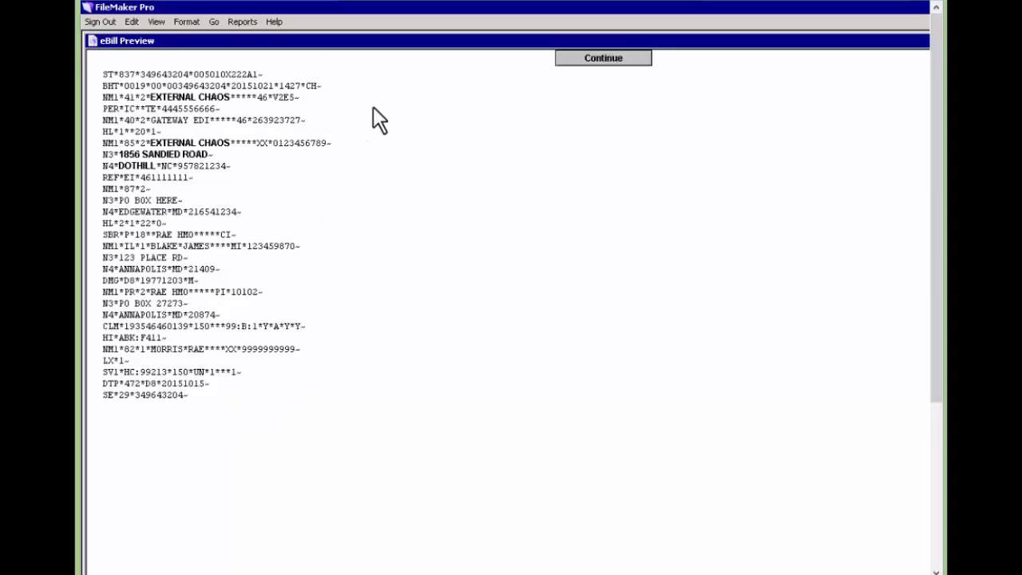
{"action": "left_click", "coordinate": [618, 70]}
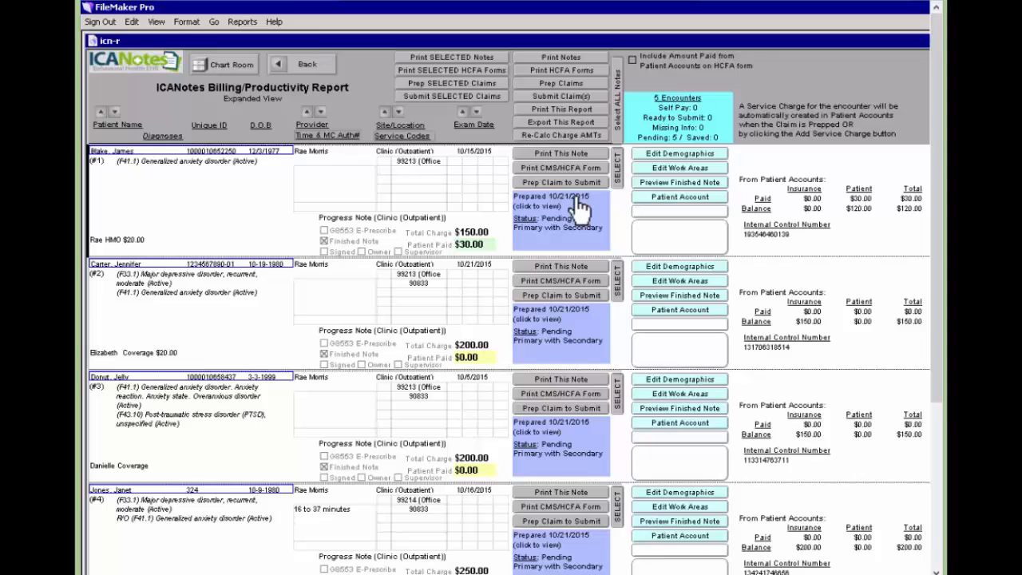
Submit the prepped claims to the clearinghouse and acknowledge the Claim Submitted message.
{"action": "left_click", "coordinate": [580, 107]}
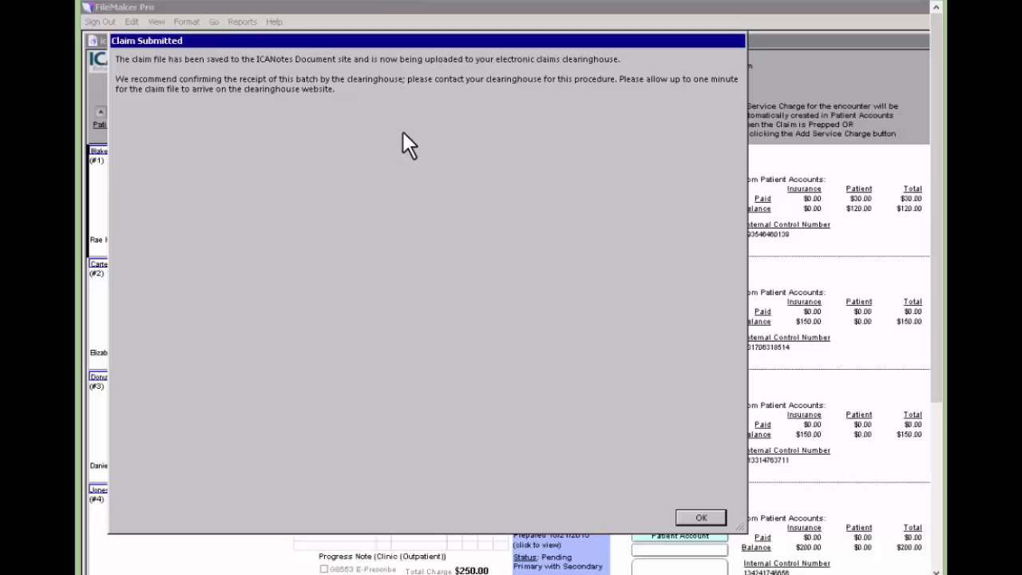
{"action": "left_click", "coordinate": [701, 517]}
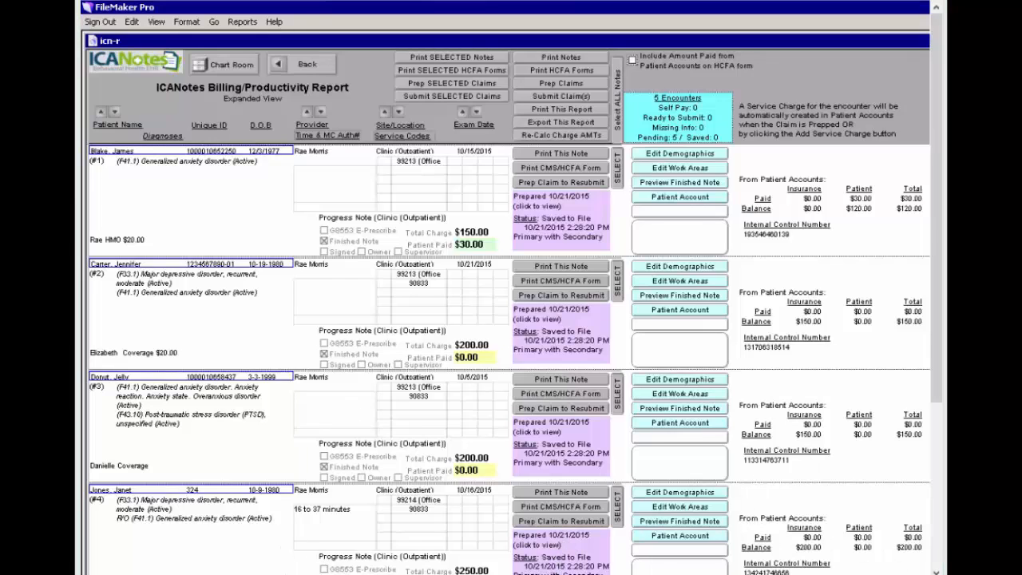
Scroll to Claim History, maximize the report window, and refresh the claims' status to Delivered.
{"action": "left_click_drag", "start_coordinate": [297, 573], "coordinate": [670, 573]}
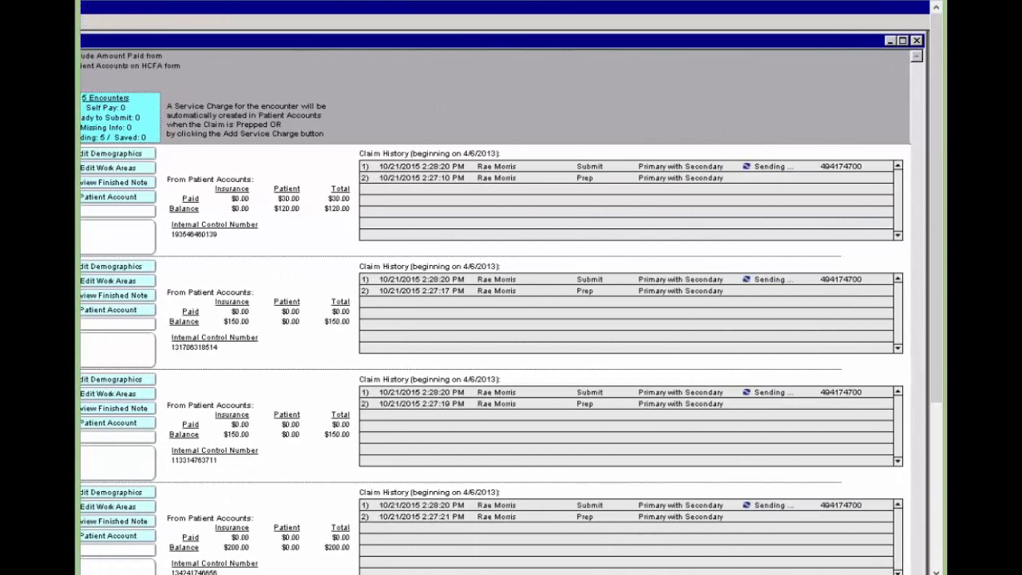
{"action": "left_click", "coordinate": [901, 40]}
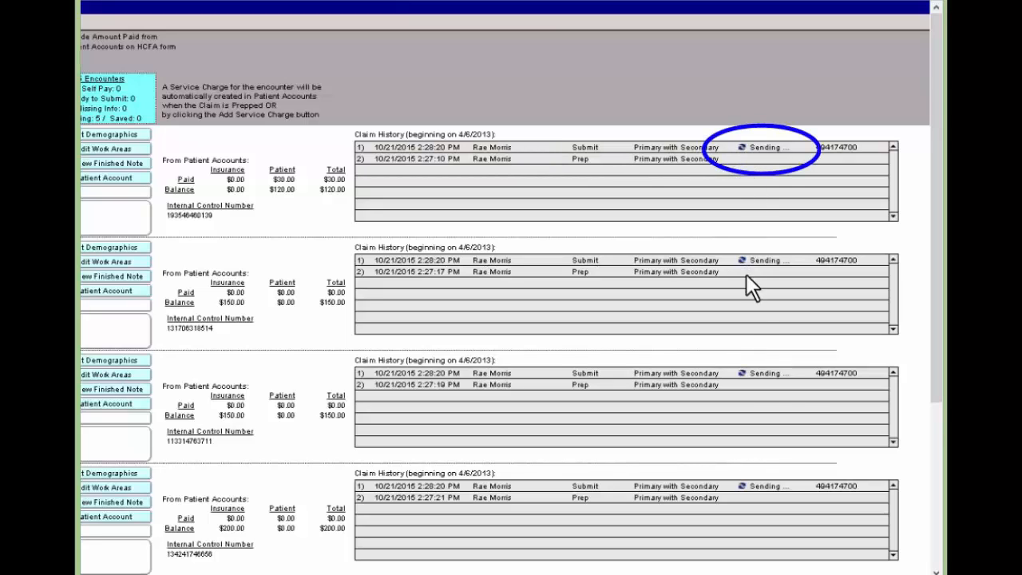
{"action": "left_click", "coordinate": [743, 149]}
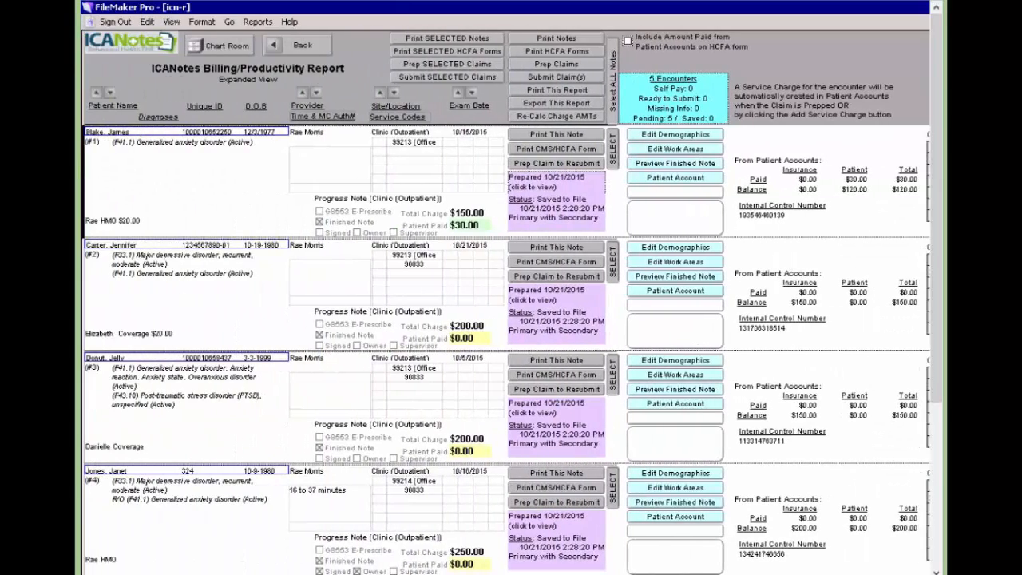
{"action": "left_click", "coordinate": [612, 148]}
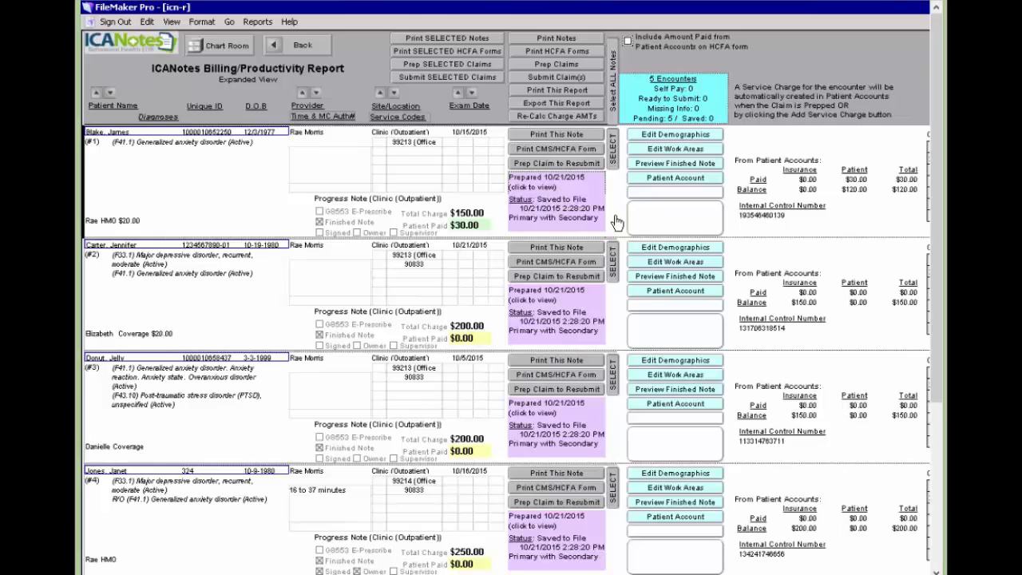
{"action": "left_click", "coordinate": [613, 266]}
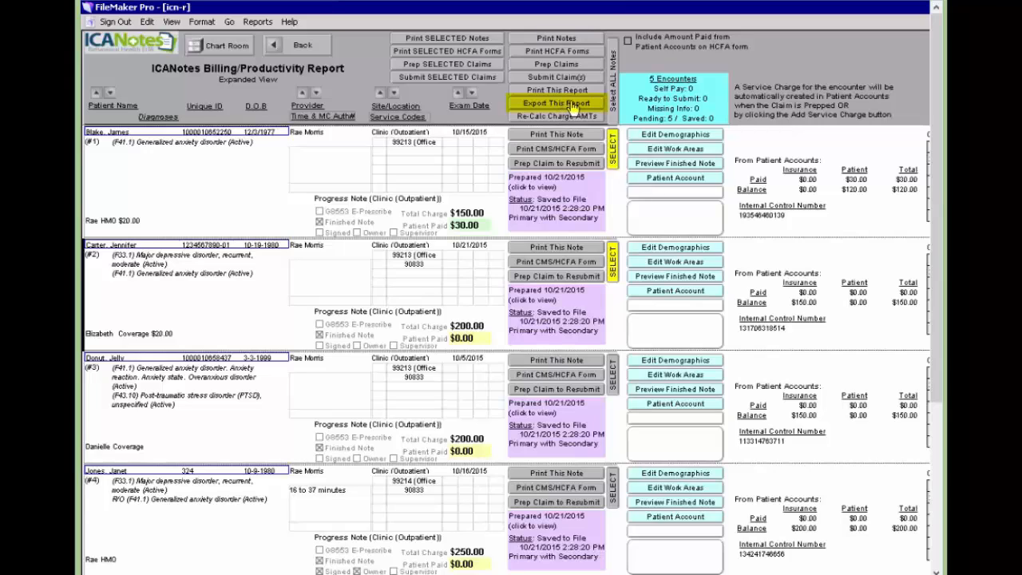
{"action": "left_click", "coordinate": [612, 146]}
{"action": "left_click", "coordinate": [614, 263]}
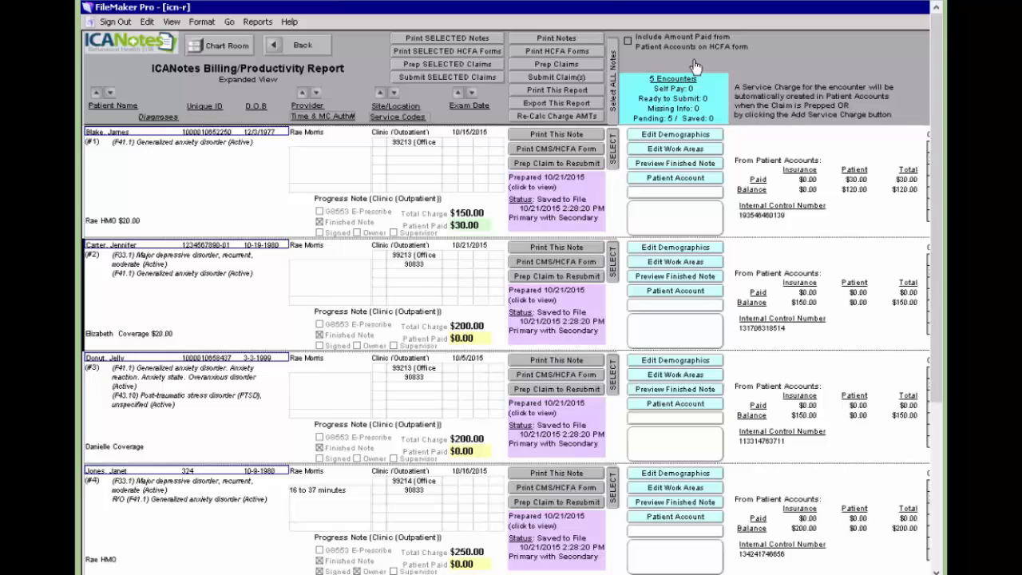
{"action": "mouse_move", "coordinate": [477, 217]}
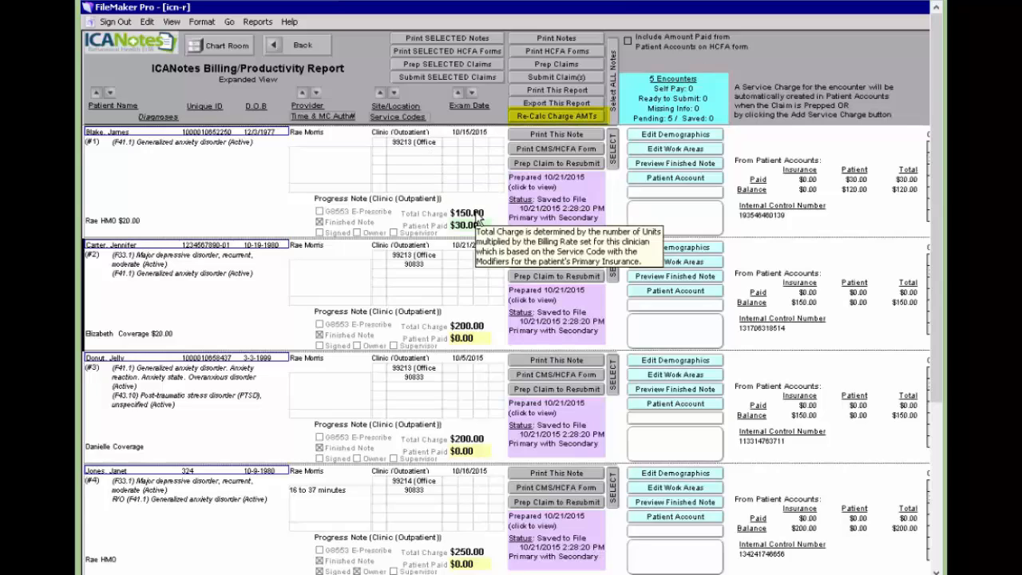
{"action": "left_click", "coordinate": [573, 123]}
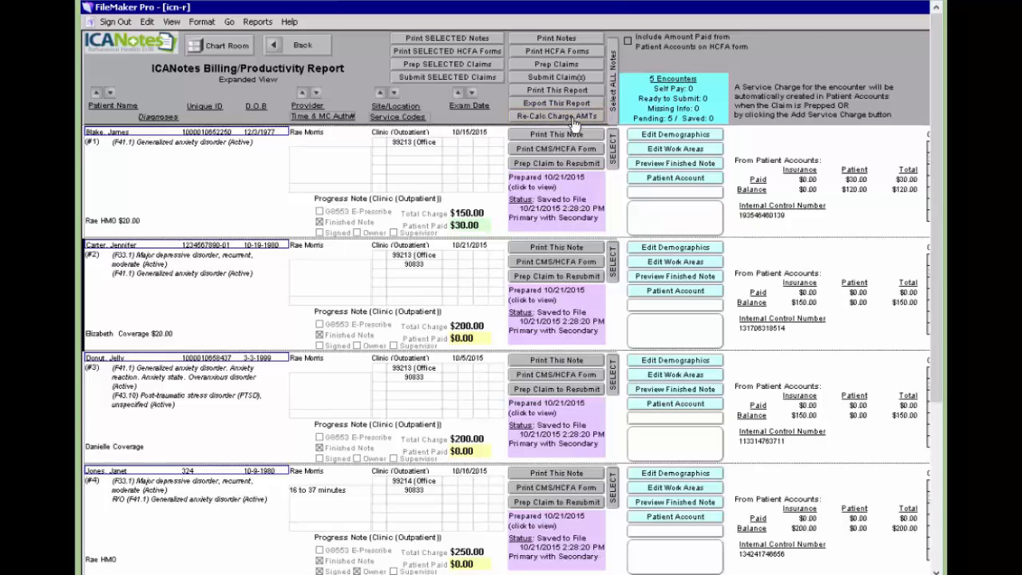